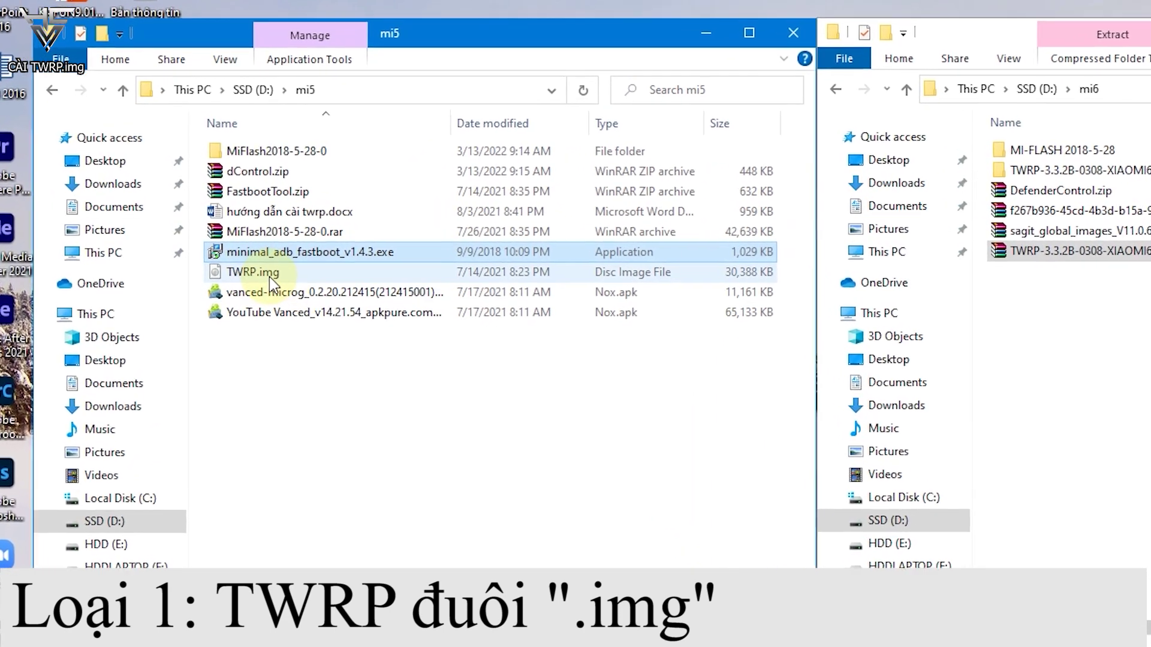
- Compare TWRP.img in the mi5 folder with TWRP-3.3.2B-0308-XIAOMI6-CN-wzsx150-fastboot.zip and its extracted folder in the mi6 folder
left_click(269, 275)
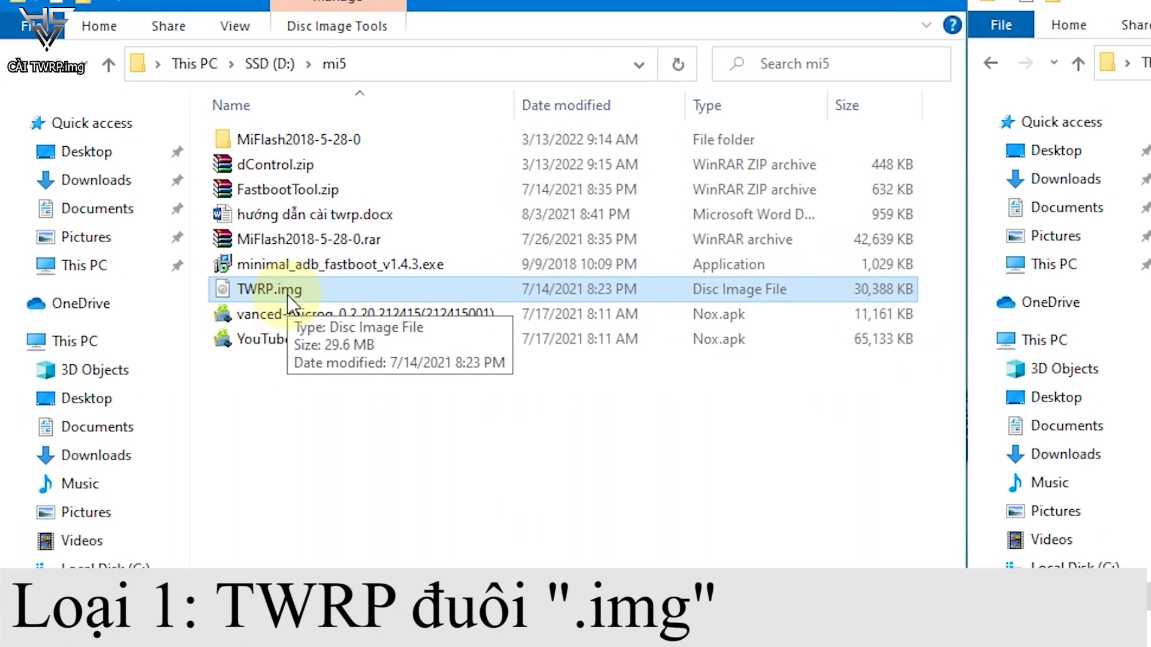
left_click(624, 385)
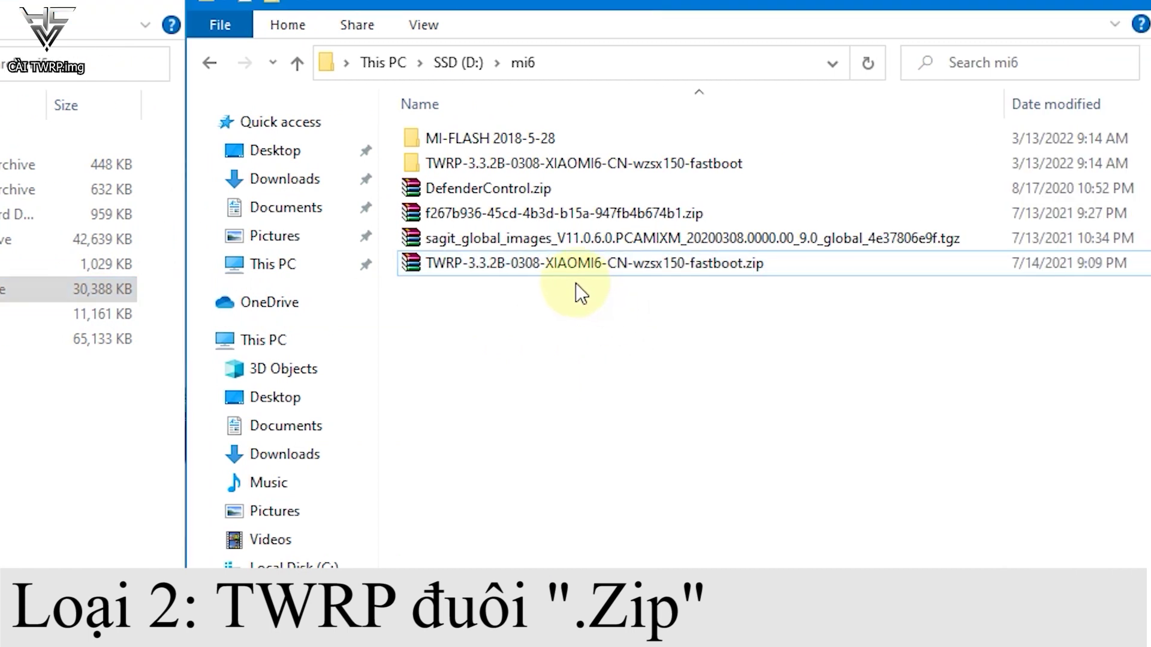
left_click(638, 272)
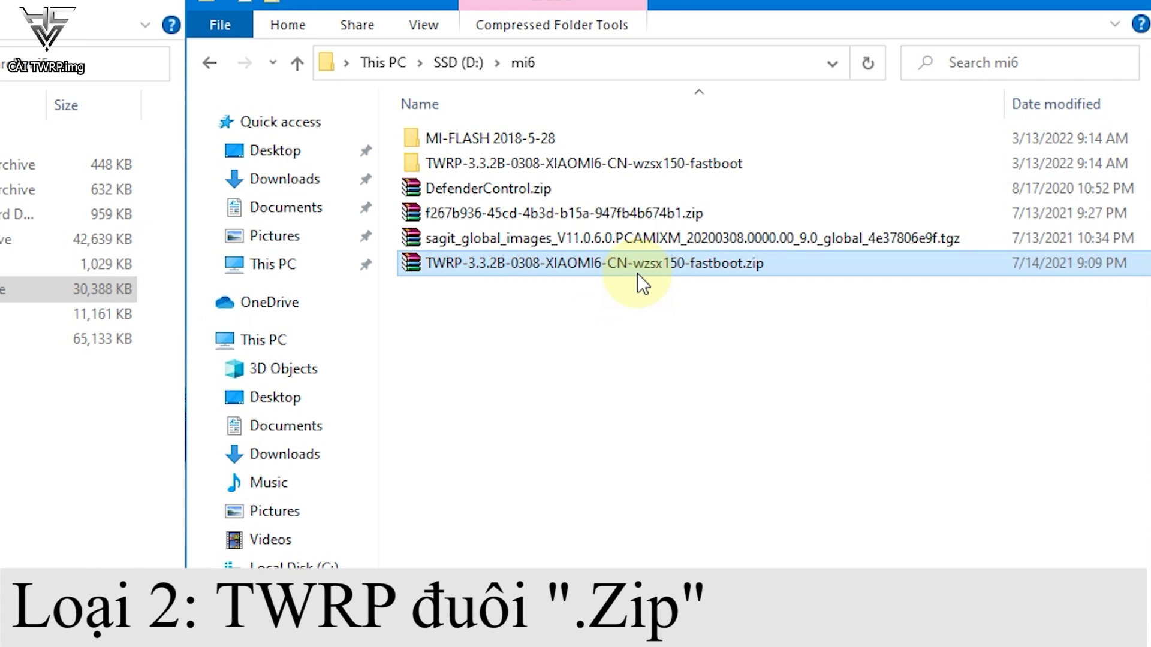
left_click(567, 174)
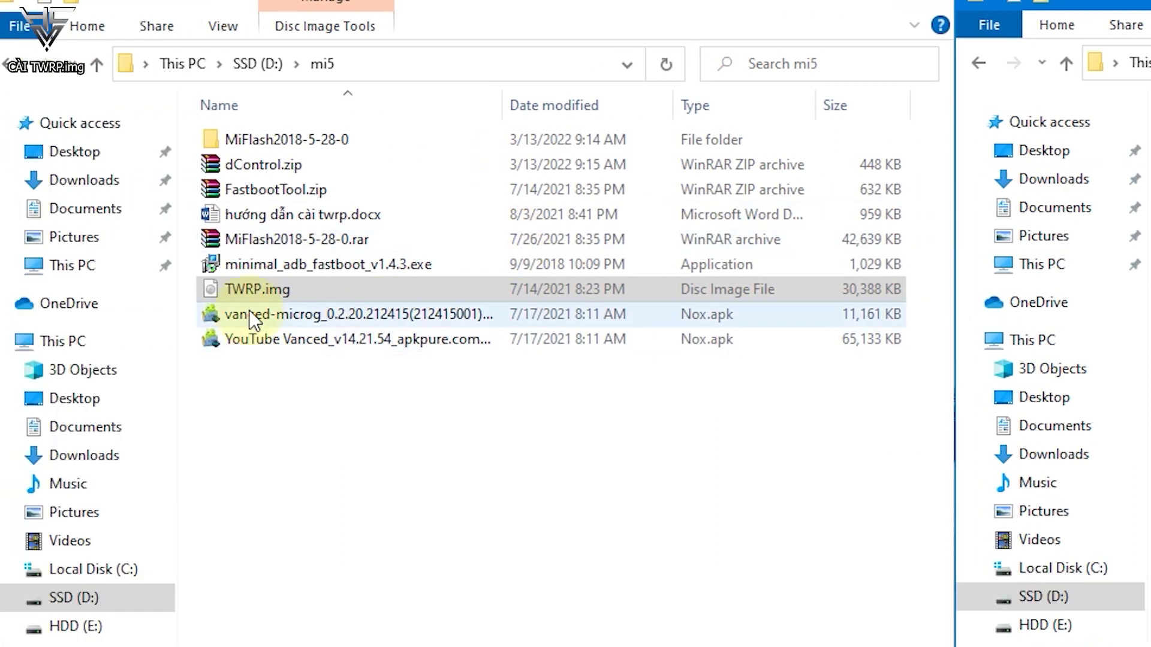
left_click(267, 293)
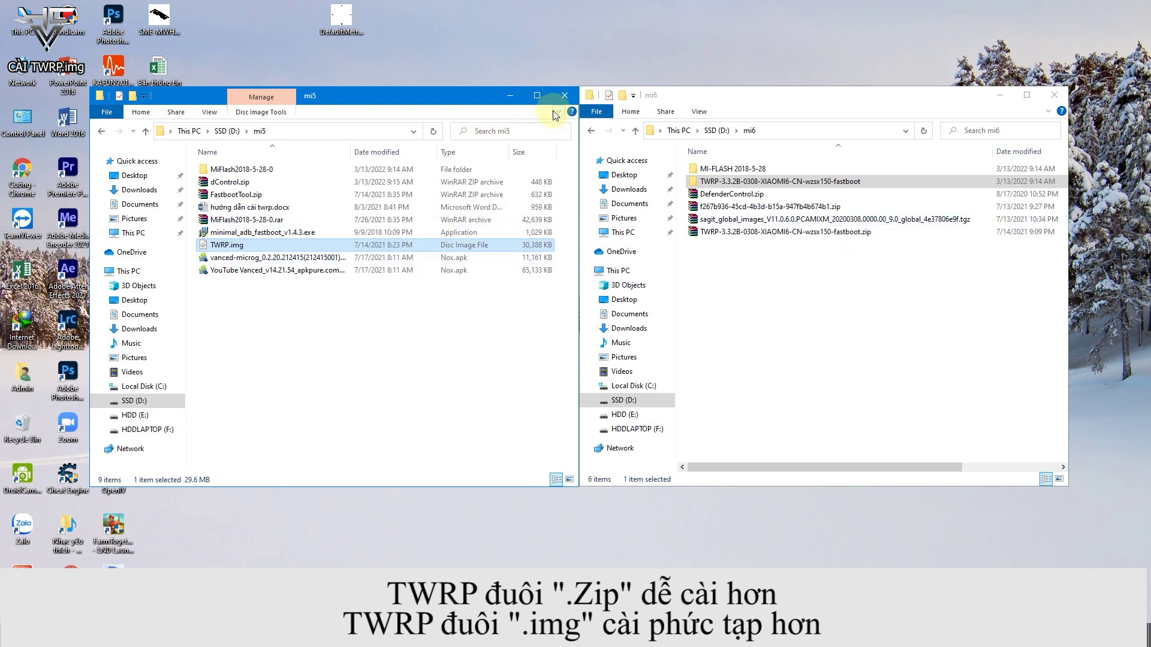
- Maximize the mi5 folder window and select the required tools dControl.zip, MiFlash2018-5-28-0.rar and minimal_adb_fastboot_v1.4.3.exe
left_click(539, 96)
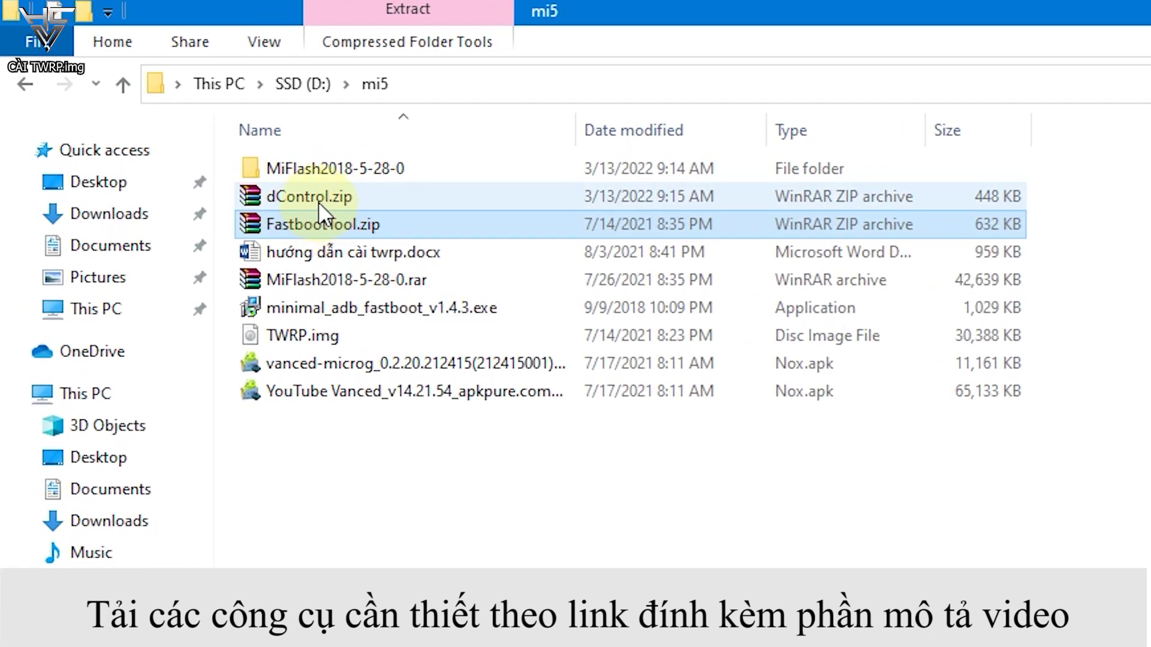
left_click(319, 198)
left_click(327, 281, "ctrl")
left_click(334, 314, "ctrl")
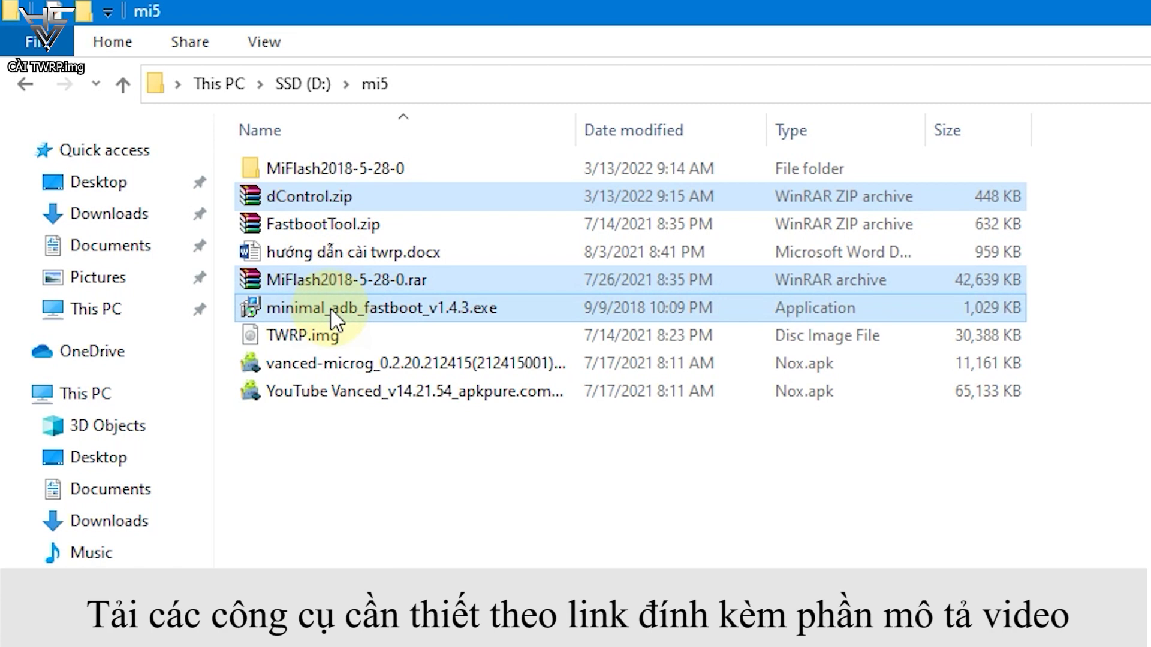
left_click(319, 247, "ctrl")
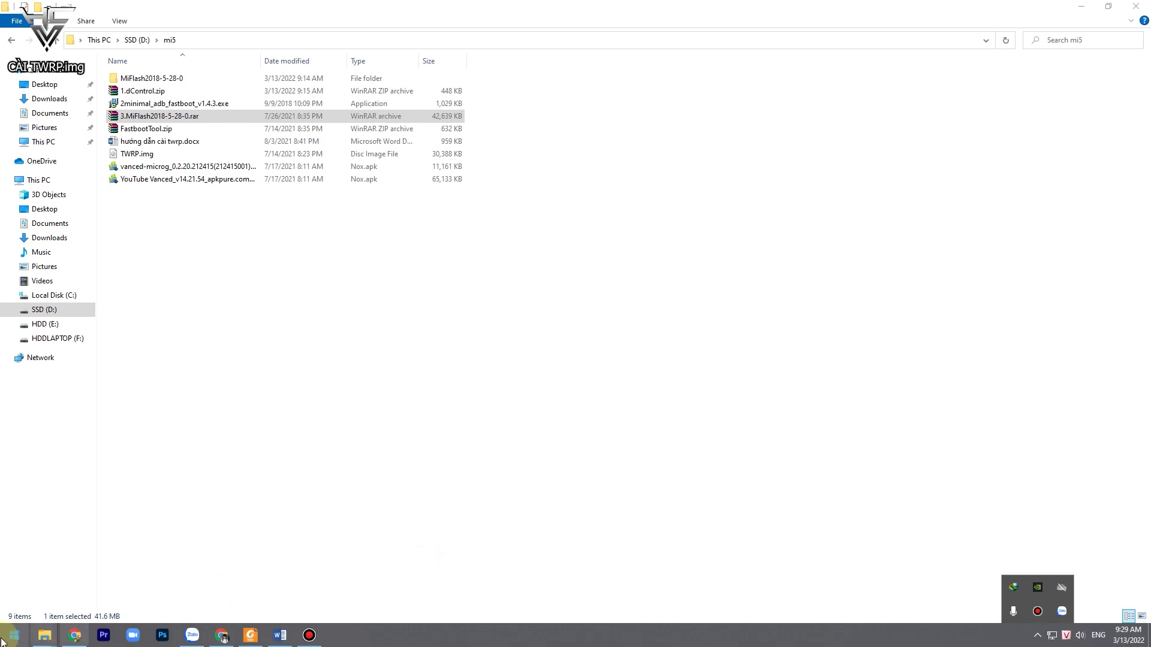
- Check the Virus & threat protection status in the Windows Security section of the Update & Security settings
left_click(2, 641)
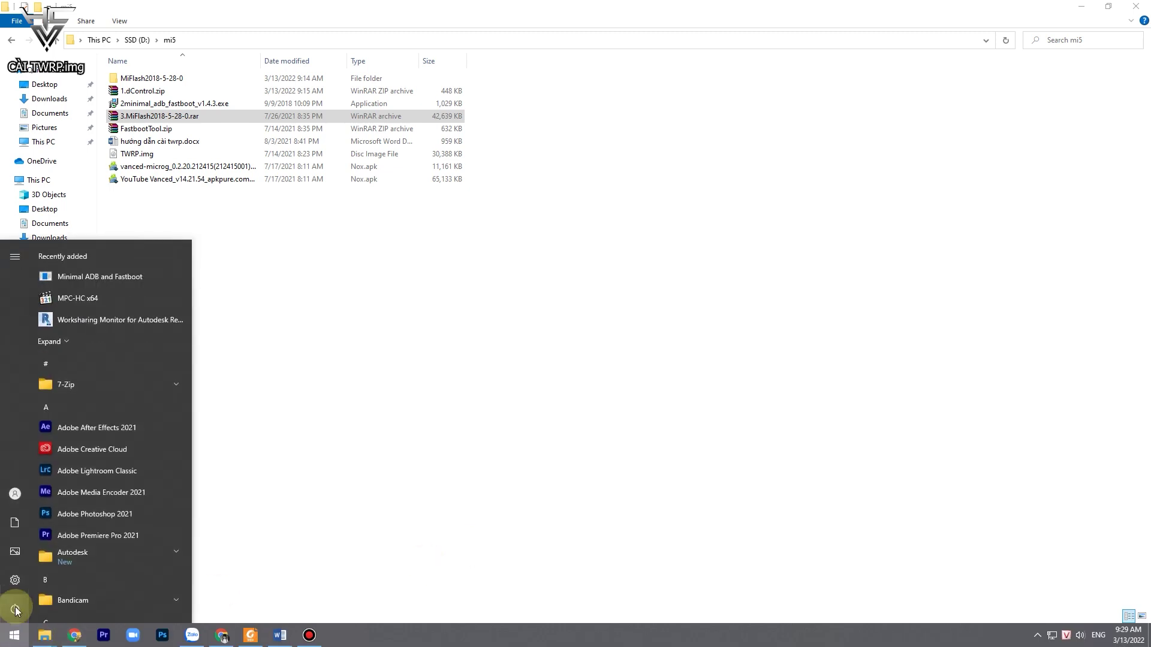
left_click(14, 582)
left_click(583, 332)
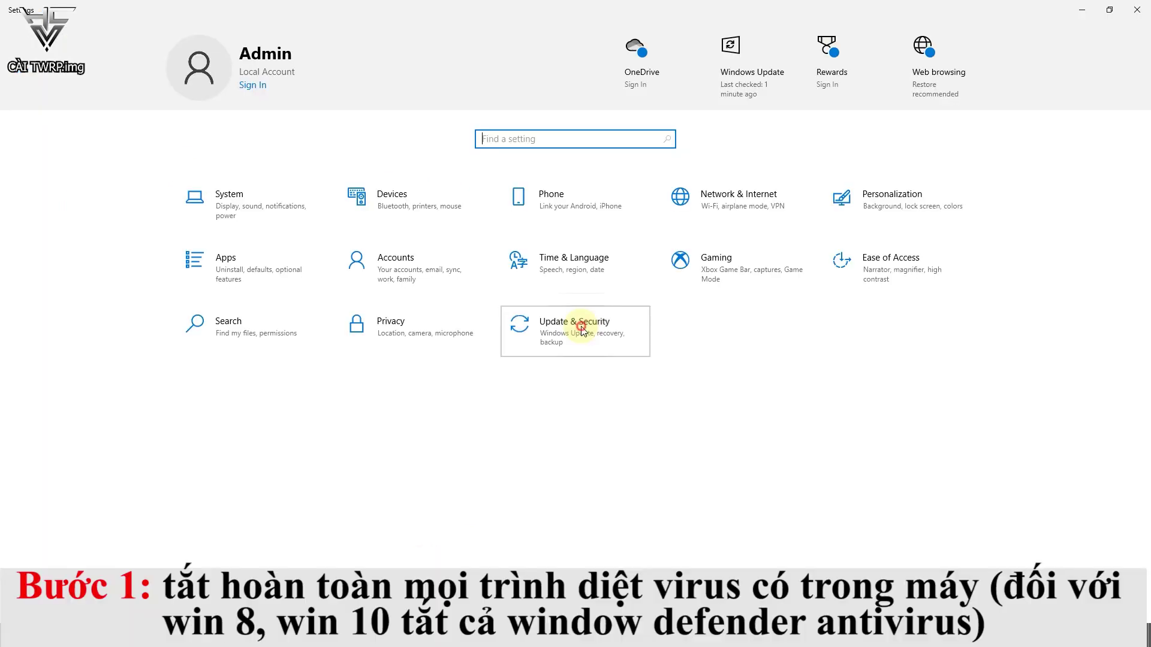
left_click(73, 191)
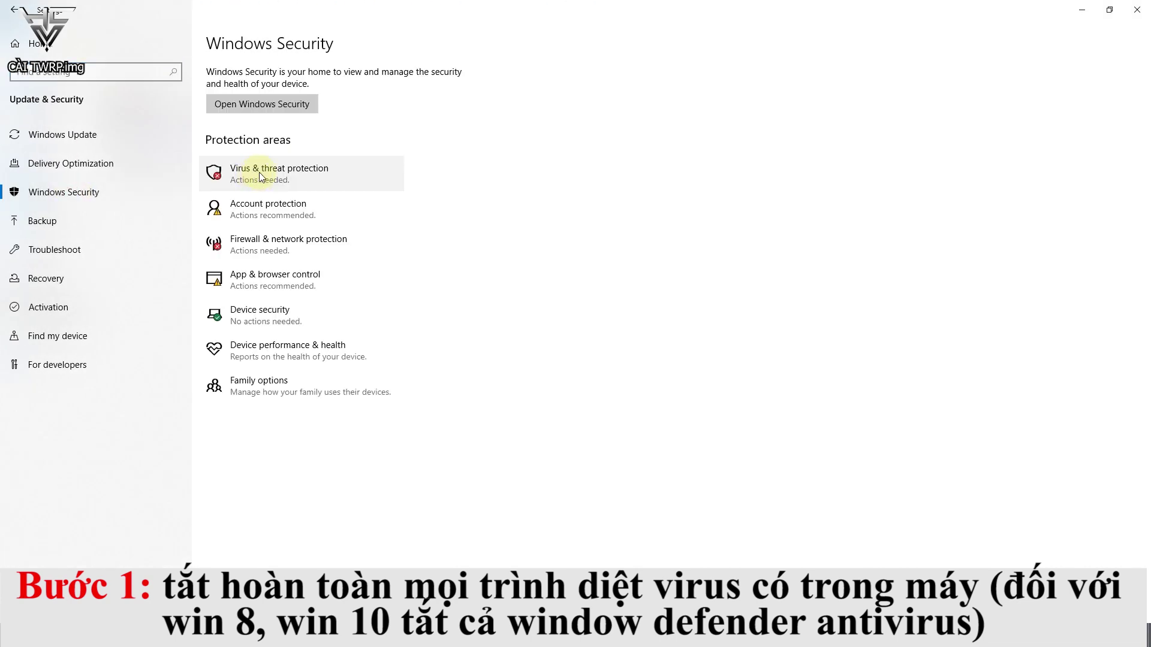
left_click(259, 174)
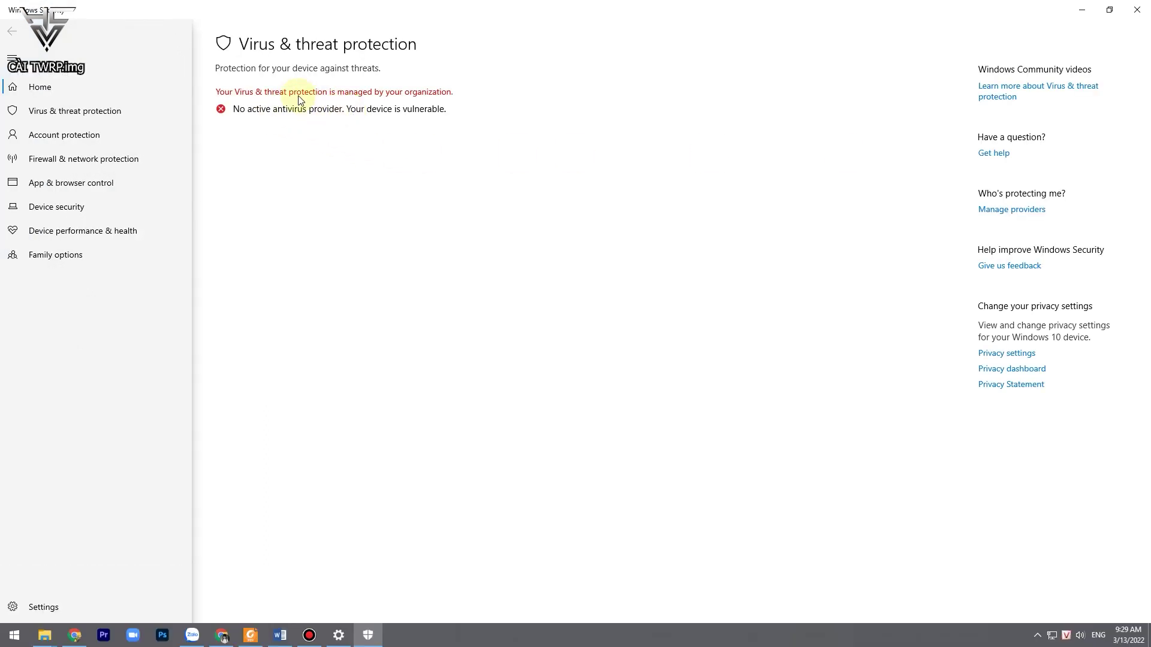
left_click(1007, 355)
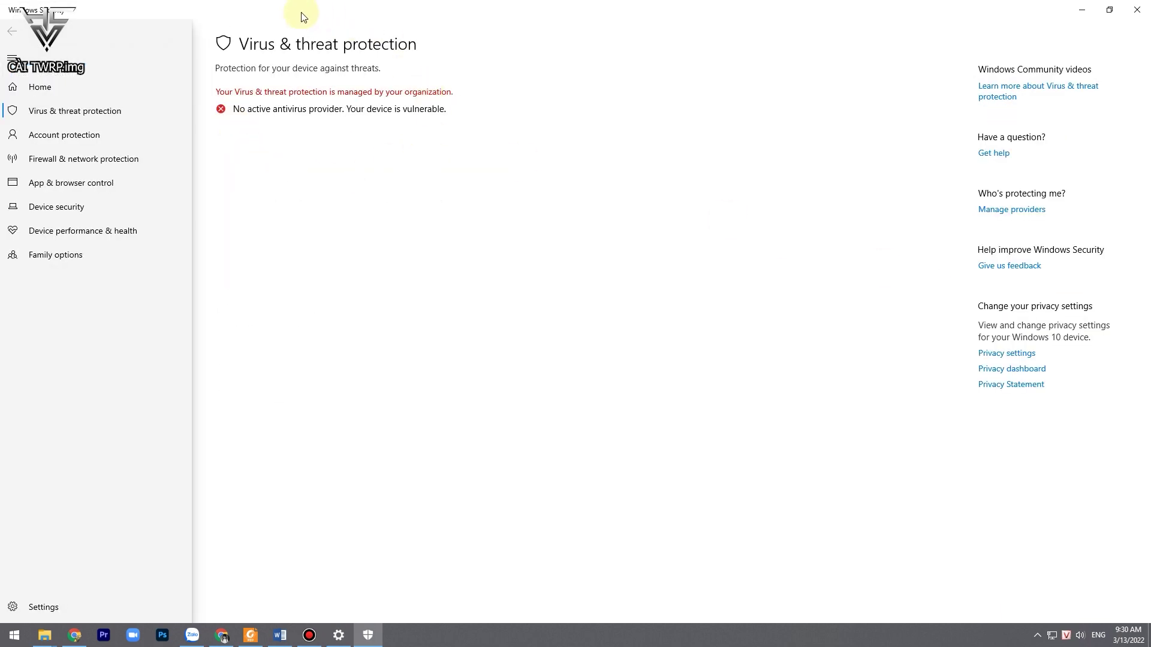
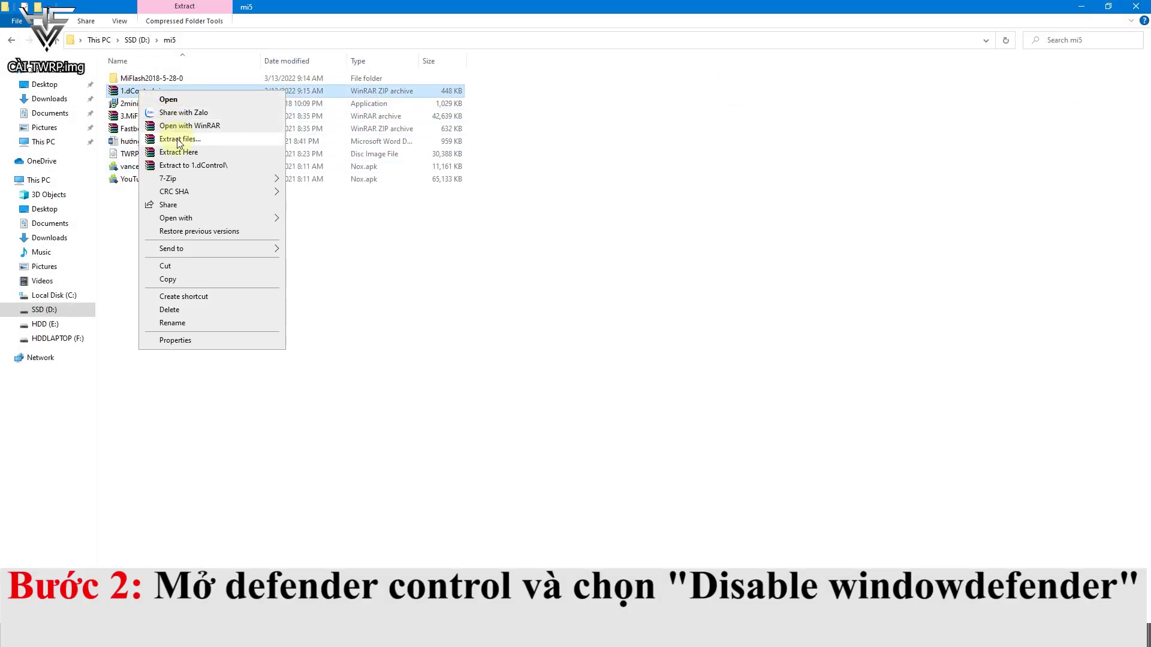
- Extract 1.dControl.zip to D:\mi5\1.dControl and open the extracted folder
left_click(179, 141)
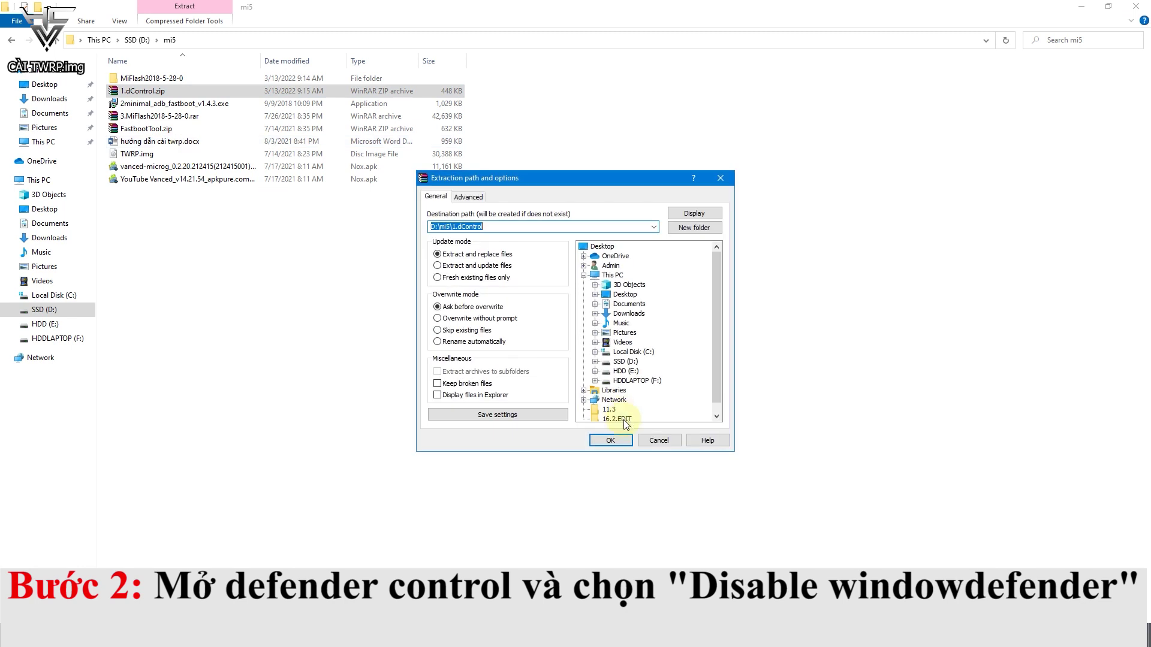
left_click(610, 440)
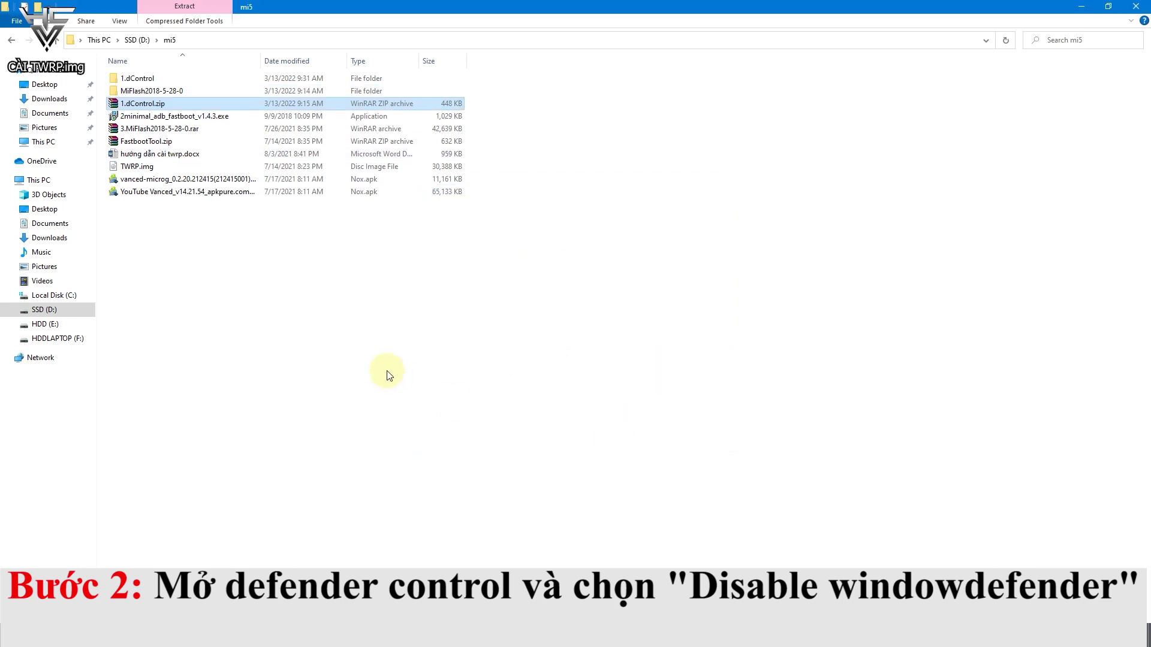
right_click(130, 81)
left_click(151, 90)
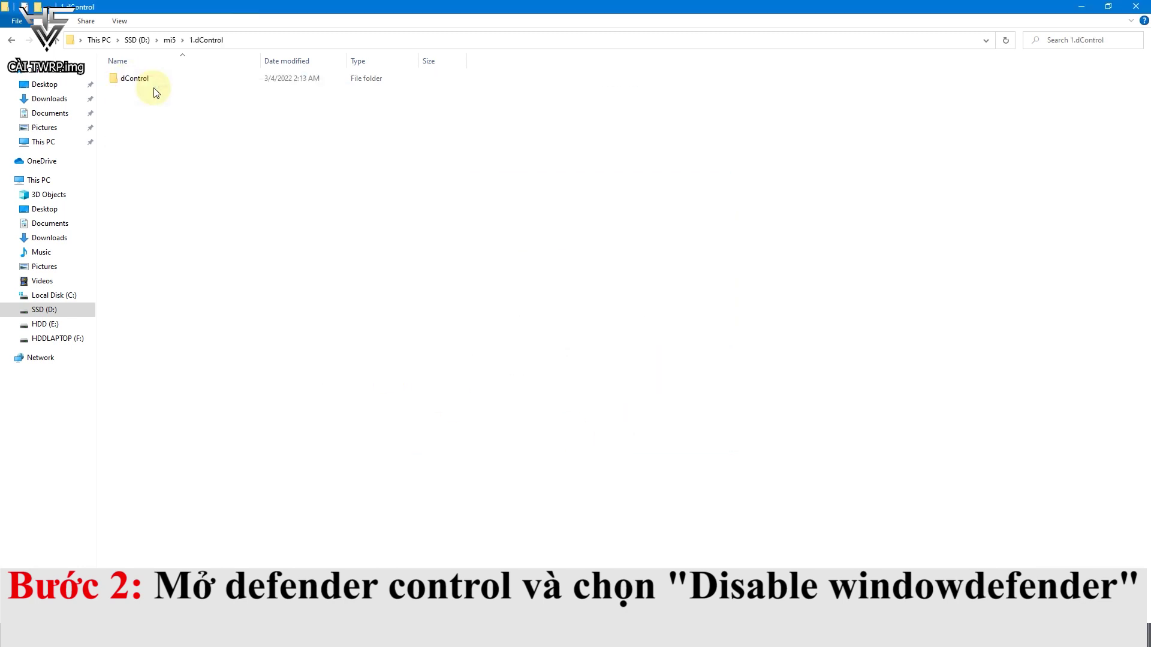
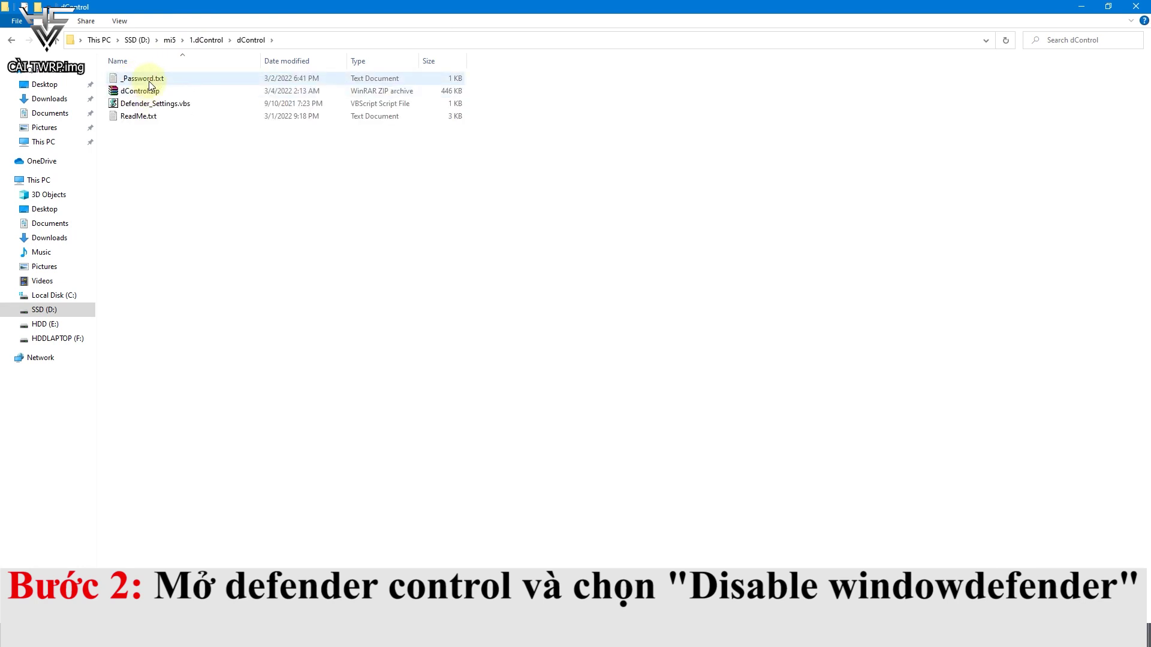
- Open _Password.txt in the dControl folder and copy the archive password from it
right_click(149, 79)
left_click(167, 84)
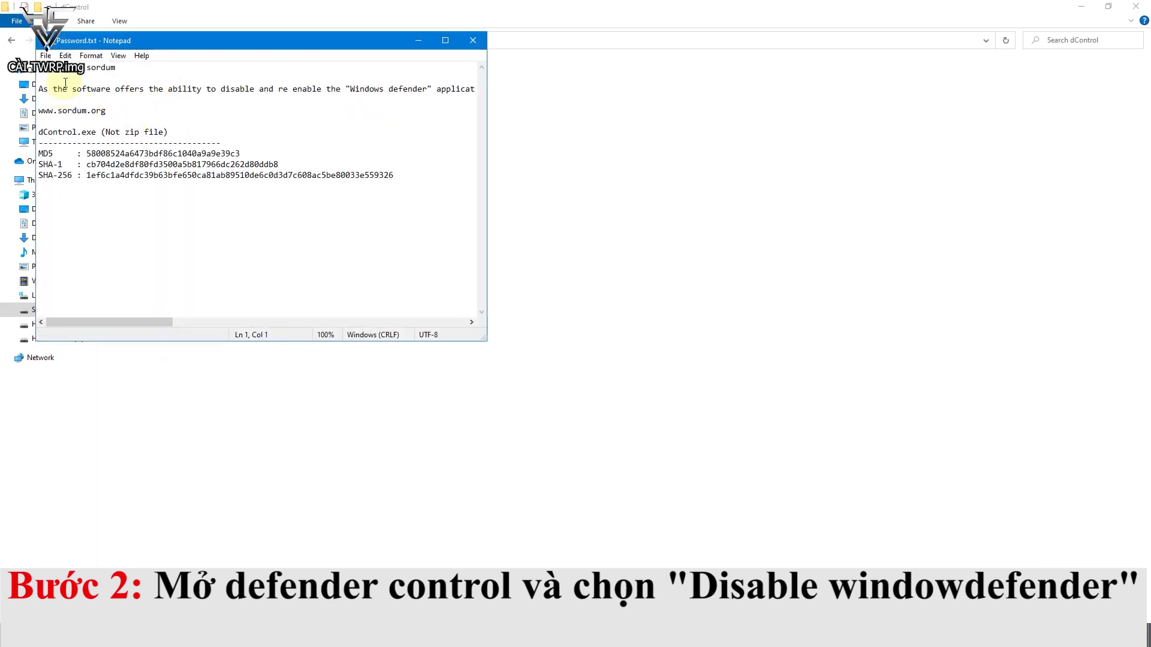
right_click(118, 73)
left_click(140, 109)
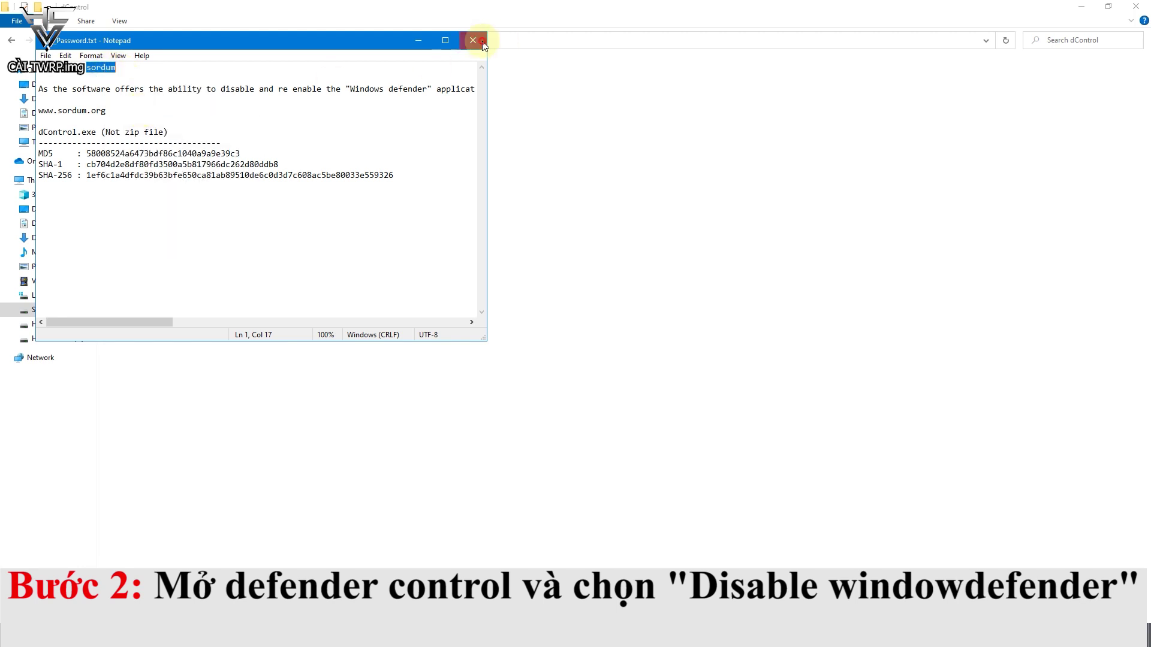
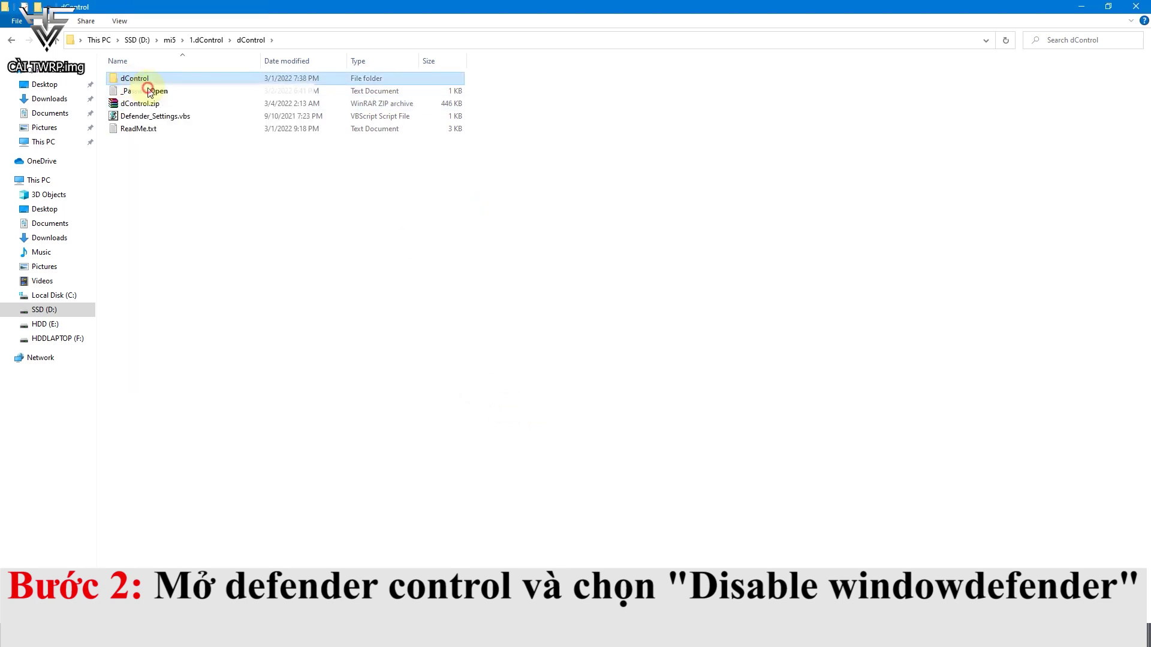
- Run dControl.exe from the inner dControl folder as administrator, disable Windows Defender with it and close the tool
double_click(131, 81)
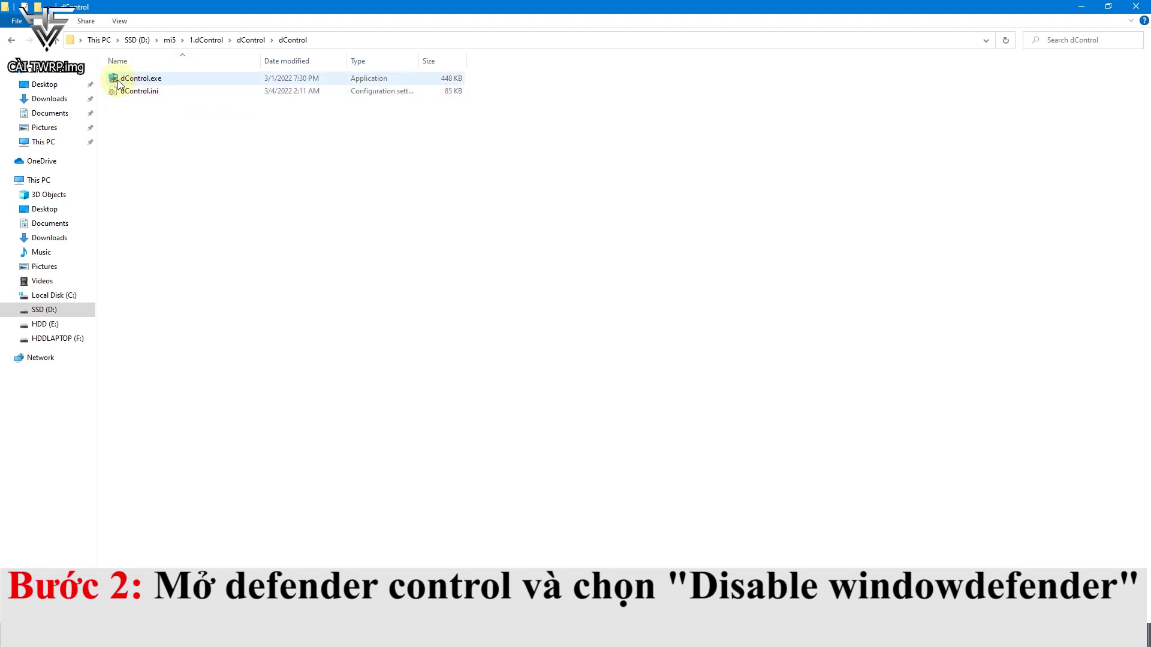
right_click(131, 78)
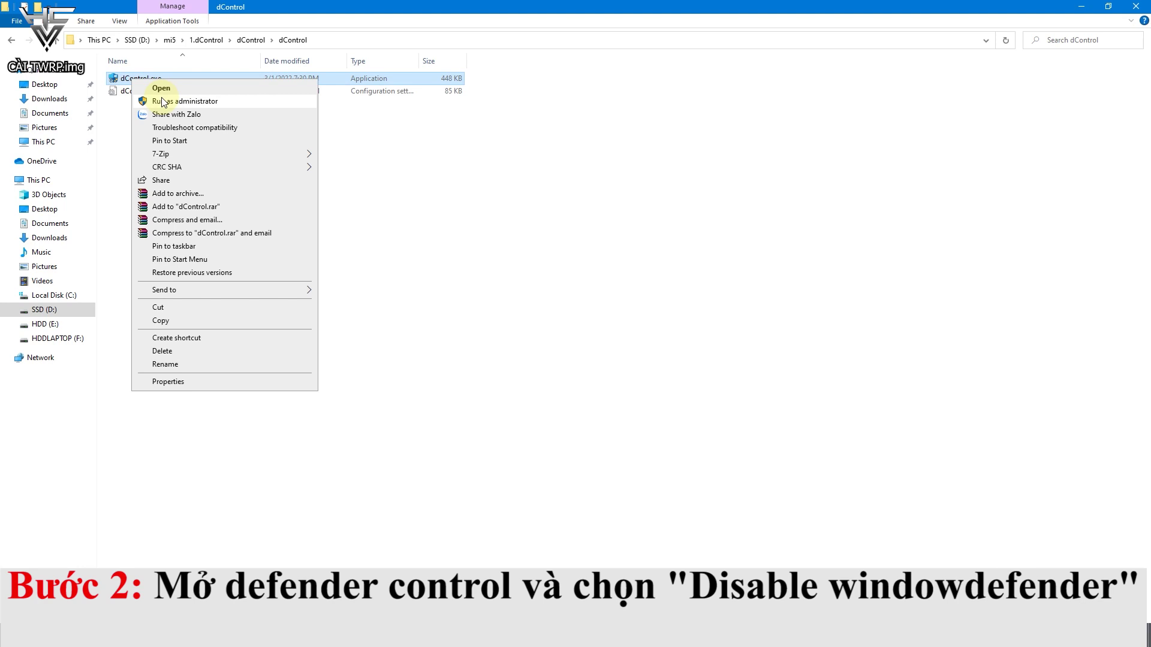
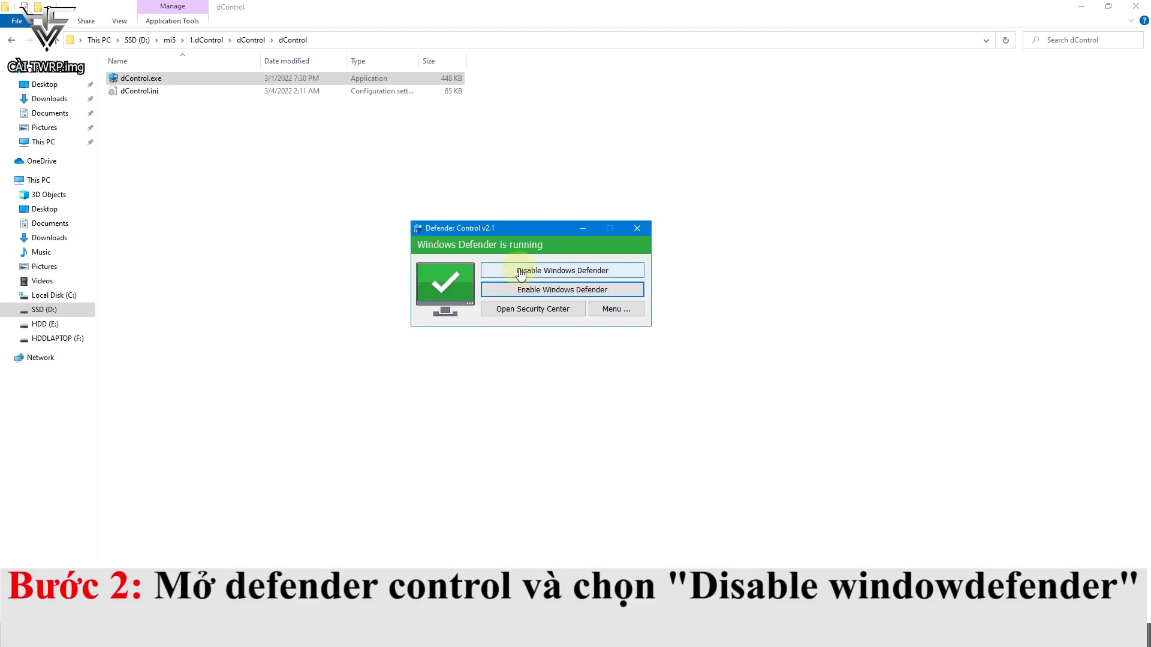
left_click(520, 273)
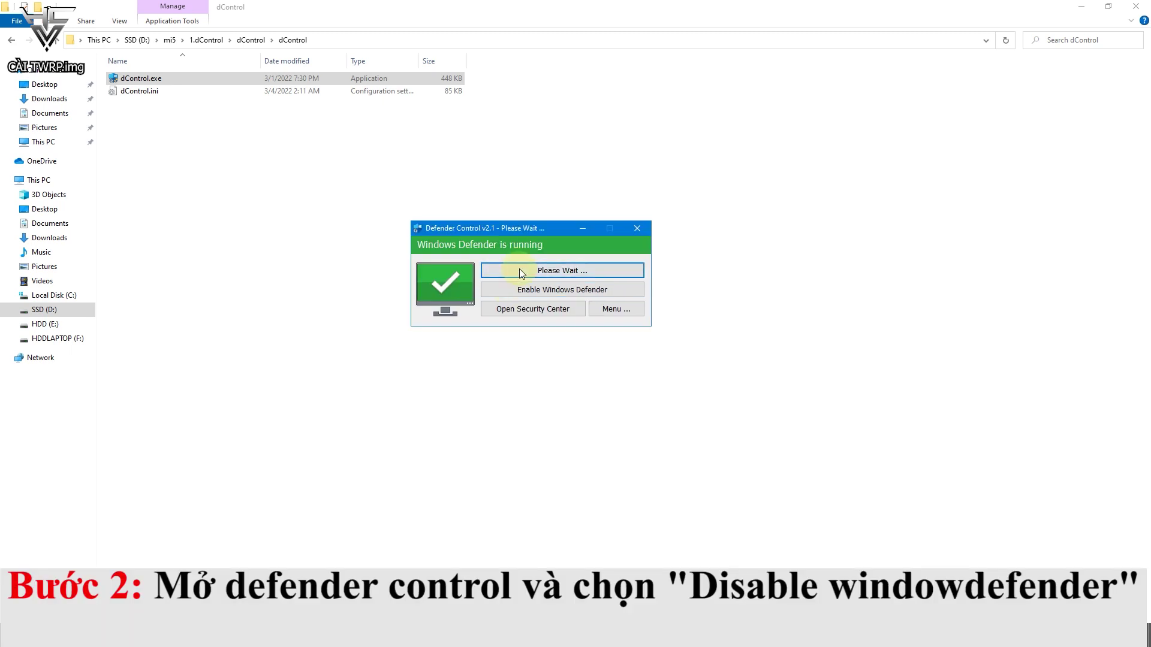
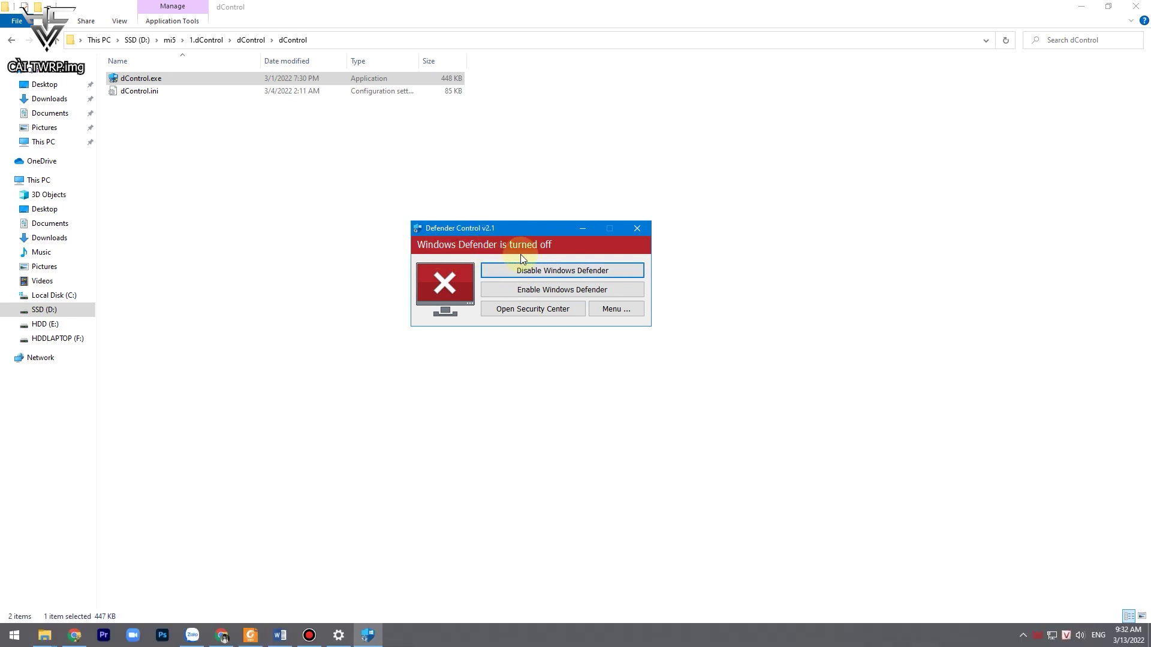
left_click(638, 229)
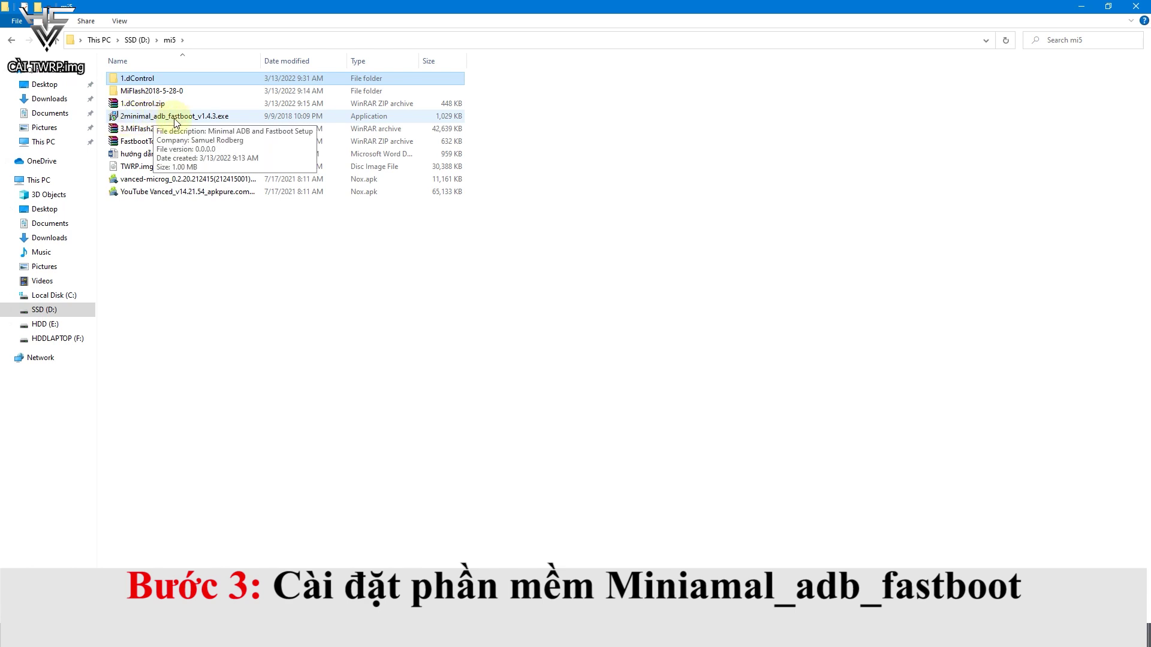
- Install Minimal ADB and Fastboot from 2minimal_adb_fastboot_v1.4.3.exe with the default Start Menu folder and a desktop icon
right_click(175, 119)
left_click(217, 143)
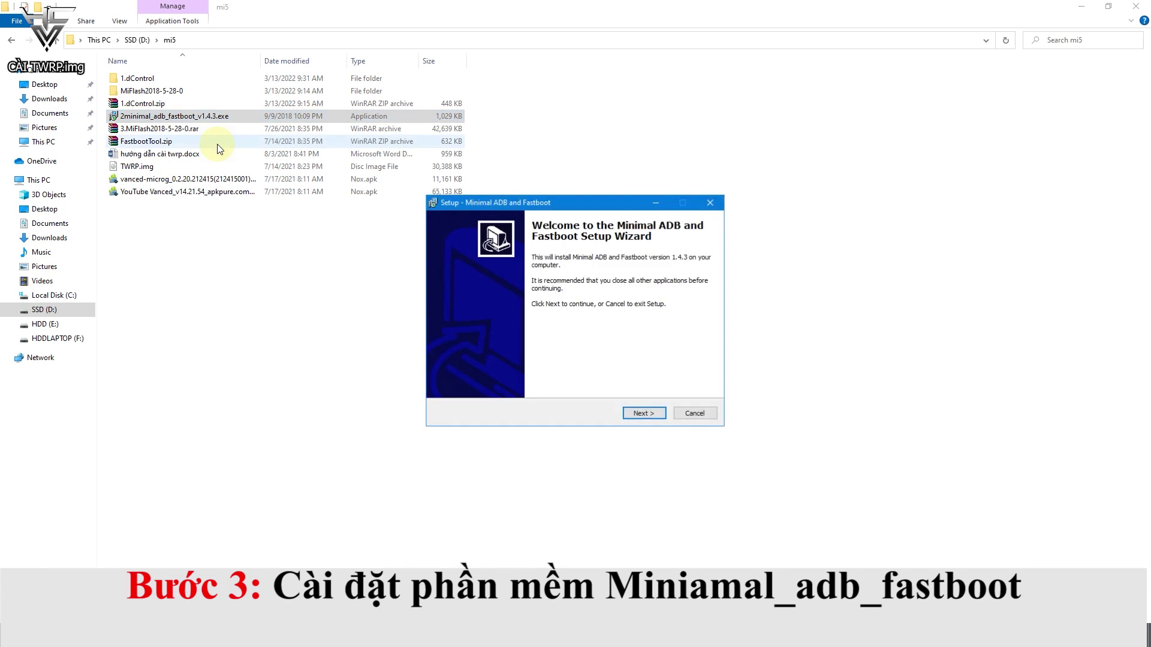
left_click(640, 413)
left_click(640, 414)
left_click(640, 414)
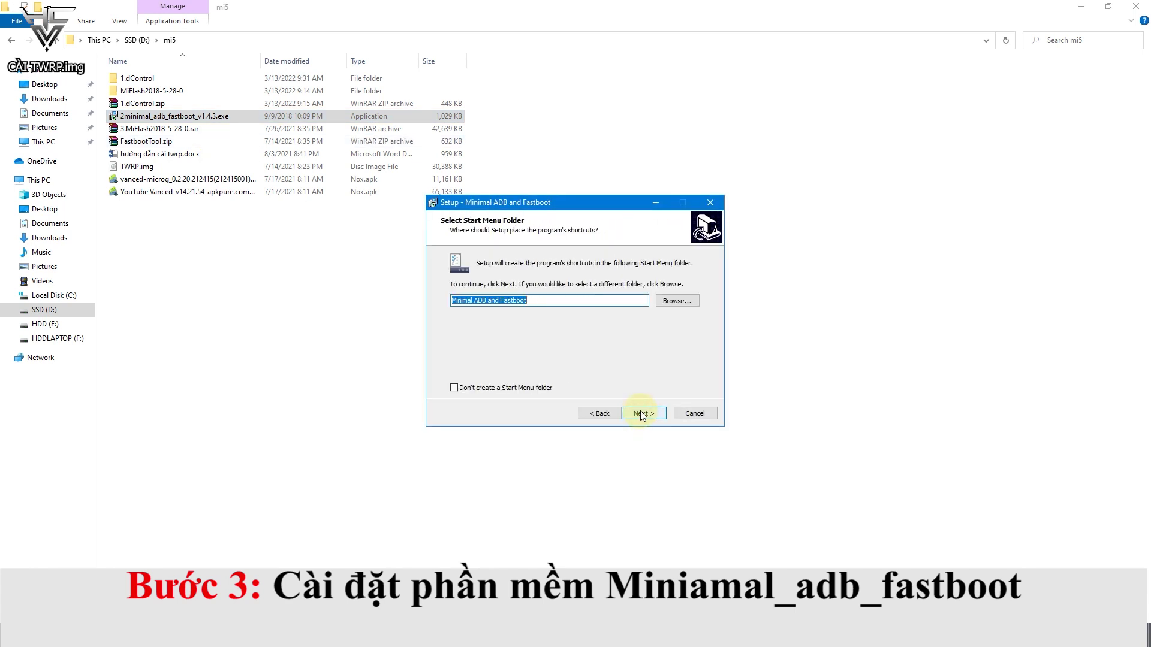
left_click(640, 414)
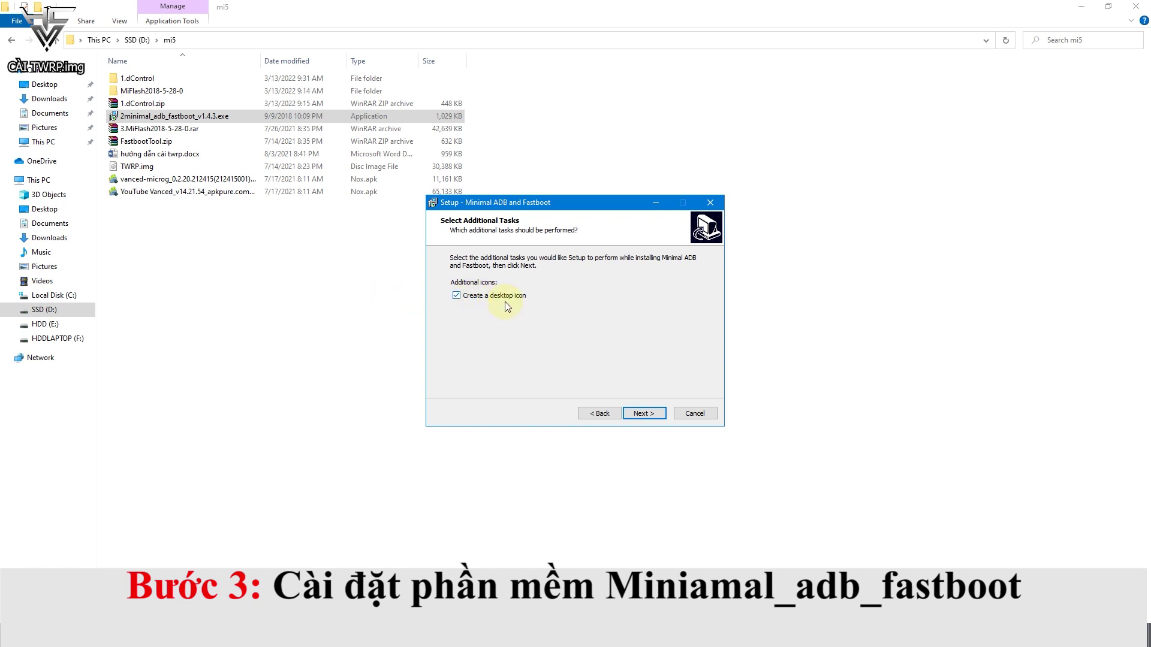
left_click(650, 418)
left_click(650, 415)
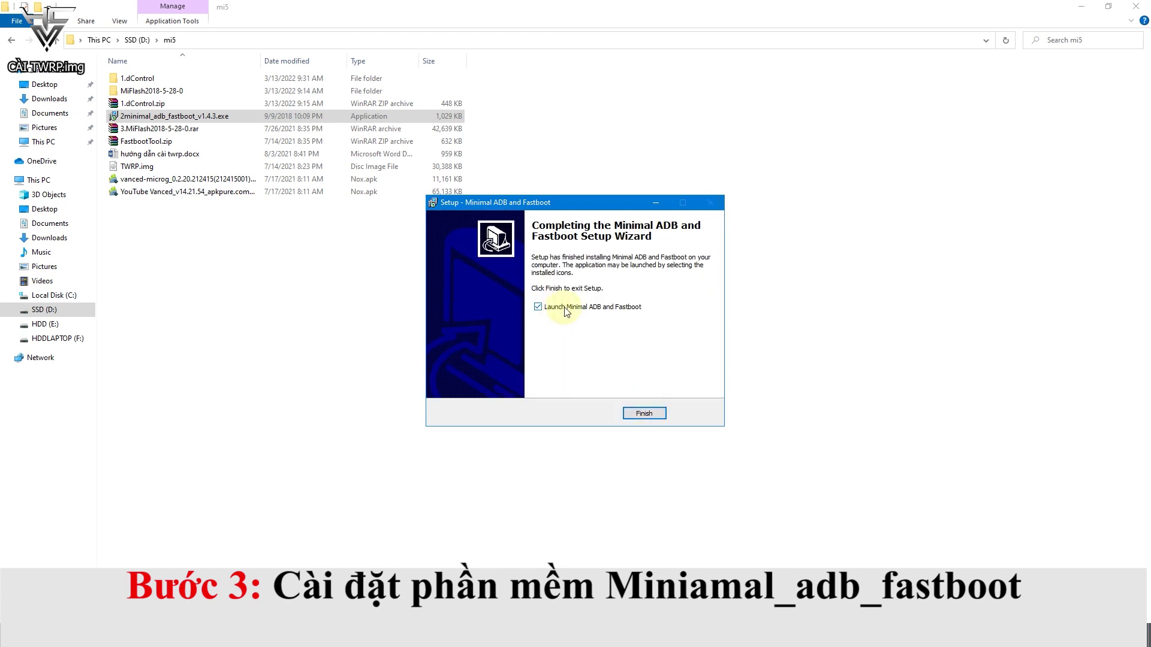
left_click(644, 414)
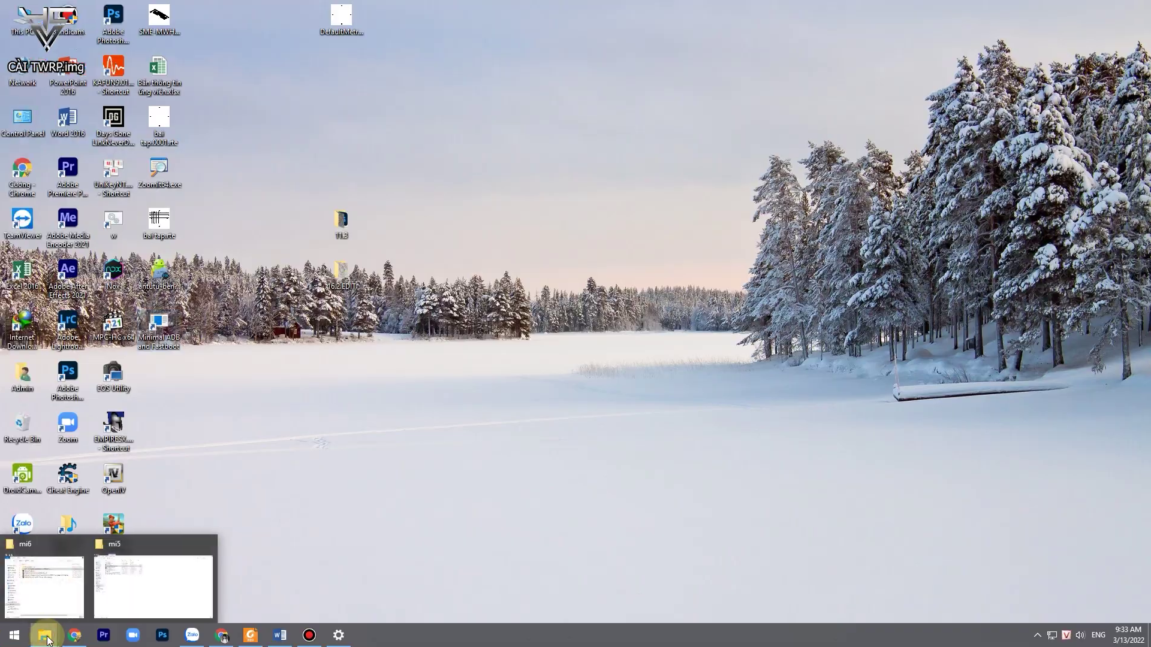
- Extract 3.MiFlash2018-5-28-0.rar directly into D:\mi5, replacing all existing files
left_click(46, 578)
left_click(146, 129)
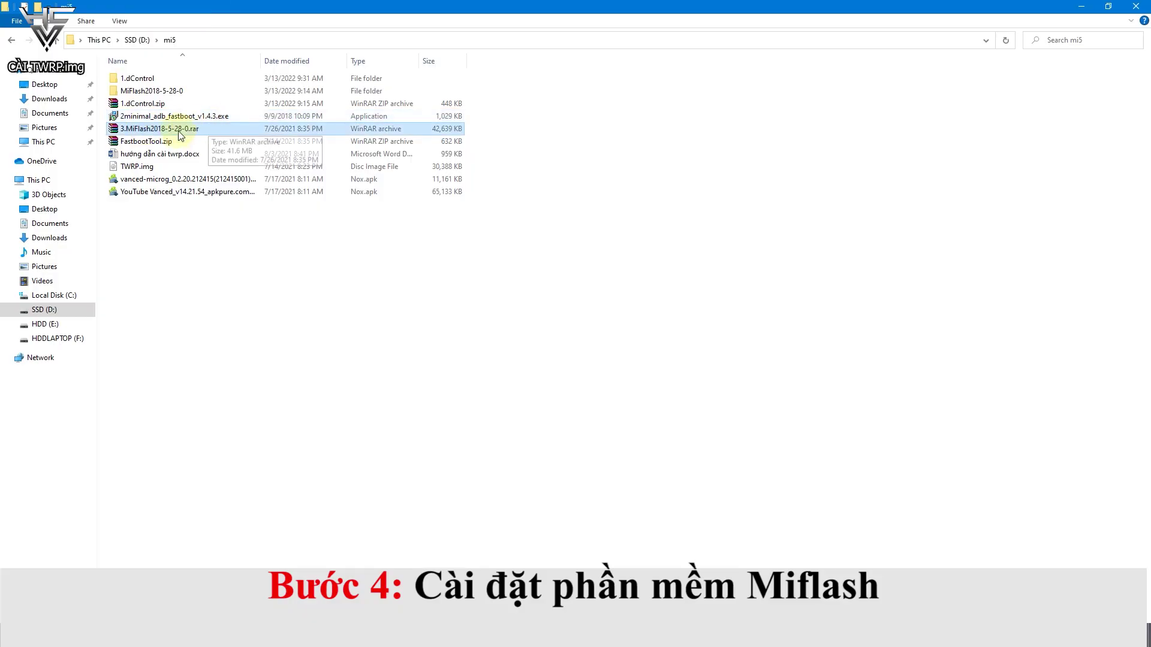
right_click(170, 131)
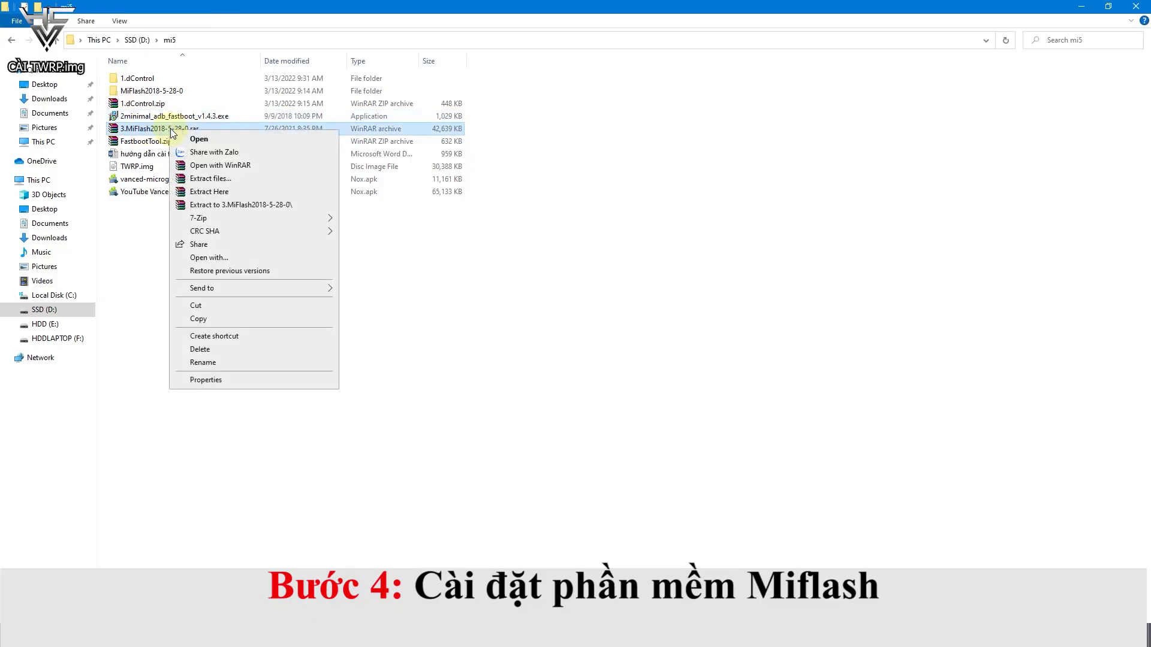
left_click(223, 192)
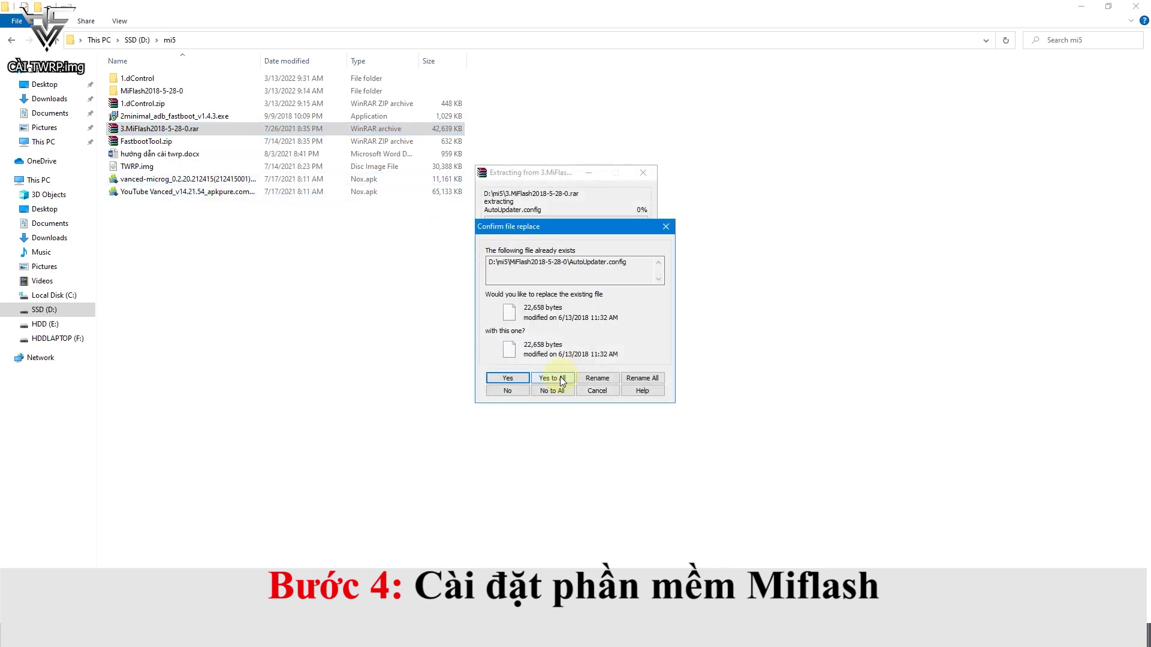
left_click(561, 378)
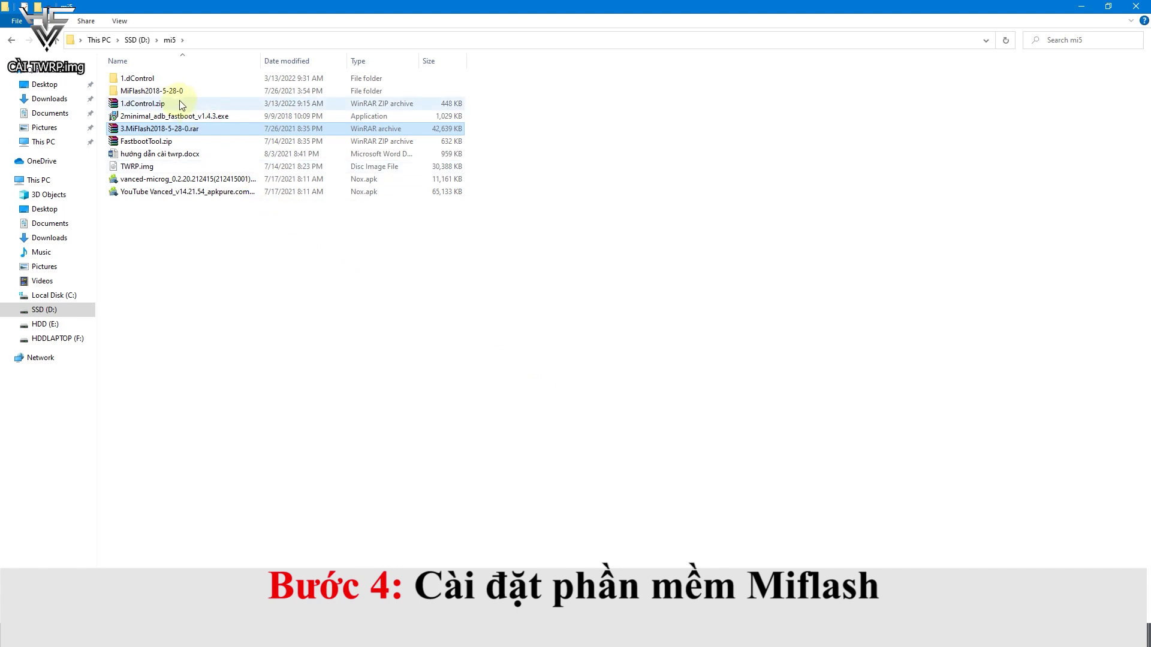
- Open the extracted MiFlash2018-5-28-0 folder and run XiaoMiFlash.exe as administrator
left_click(165, 93)
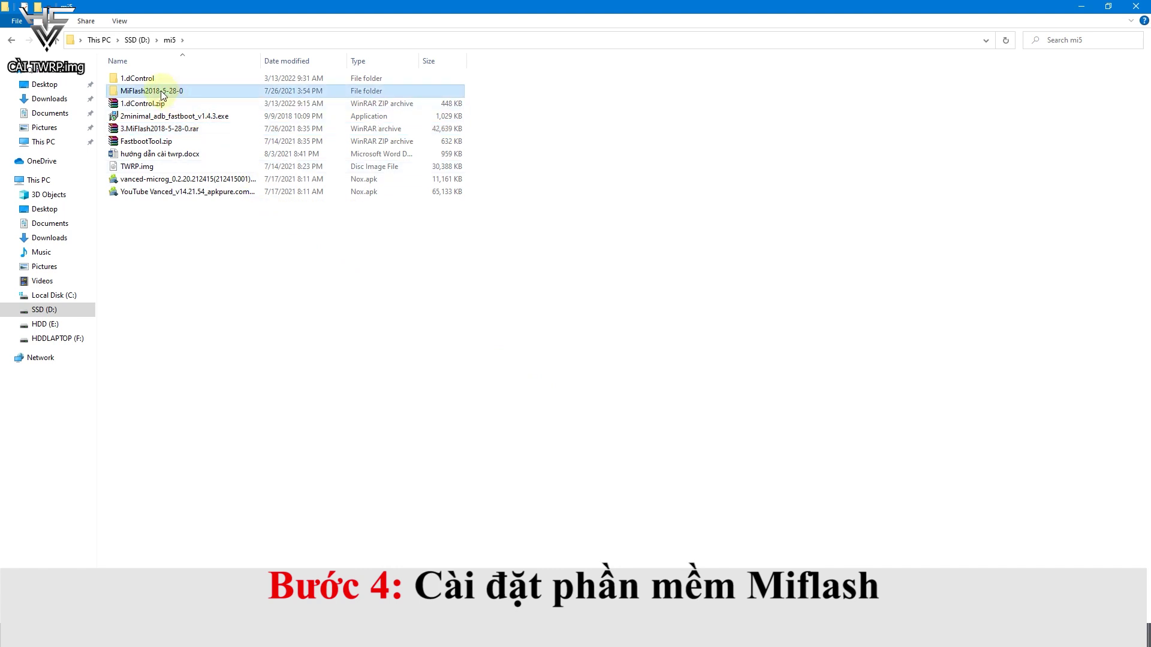
right_click(163, 93)
left_click(175, 96)
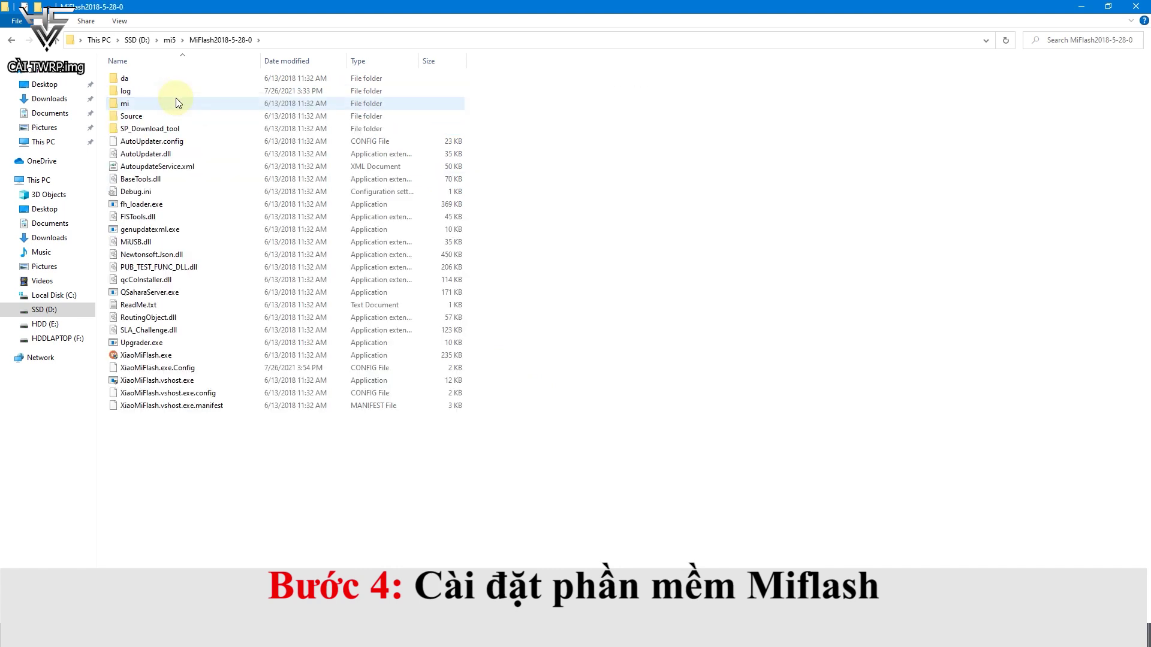
left_click(139, 356)
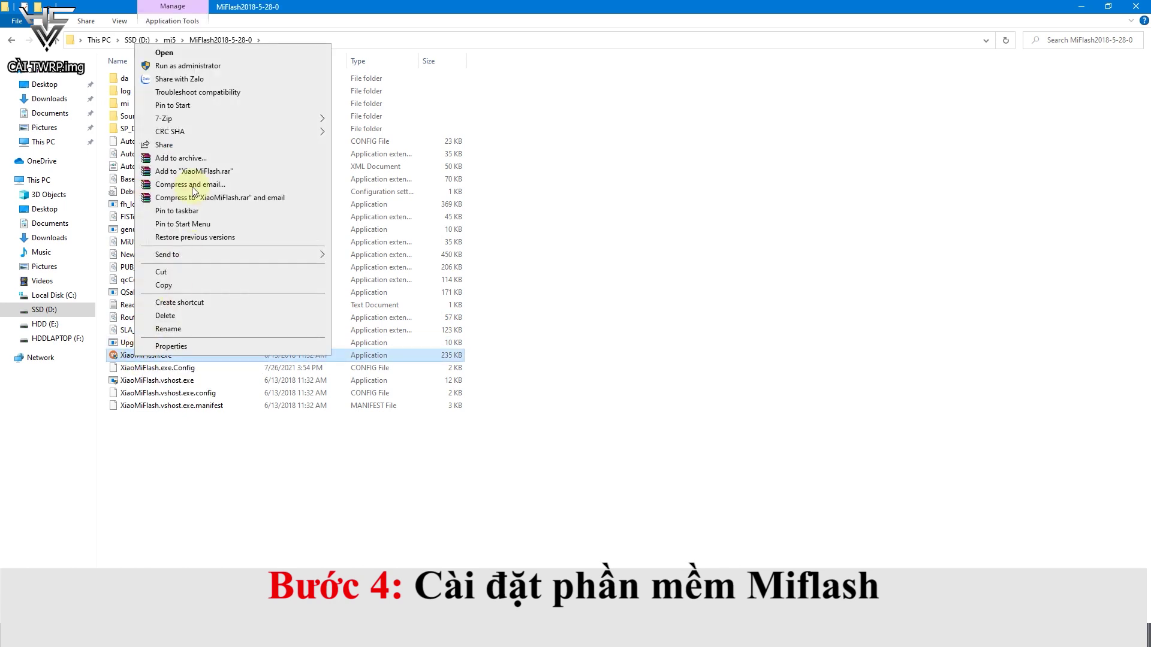
left_click(187, 66)
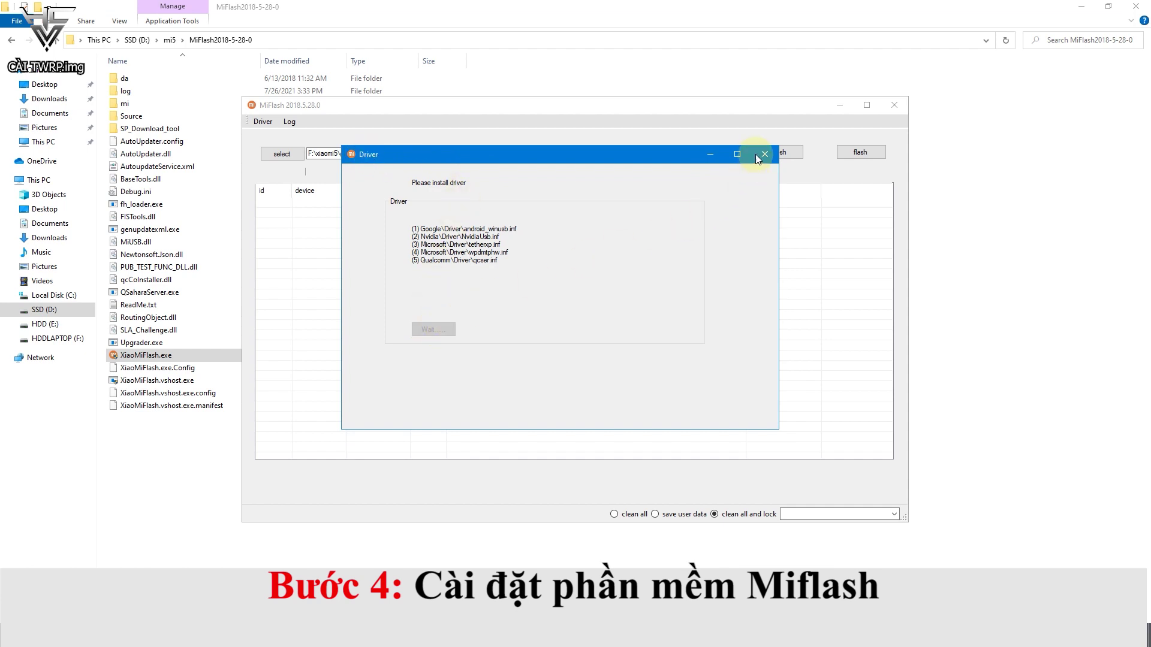
- Install the listed phone drivers in MiFlash, reopening the driver installer once, and acknowledge the completed installation
left_click(580, 350)
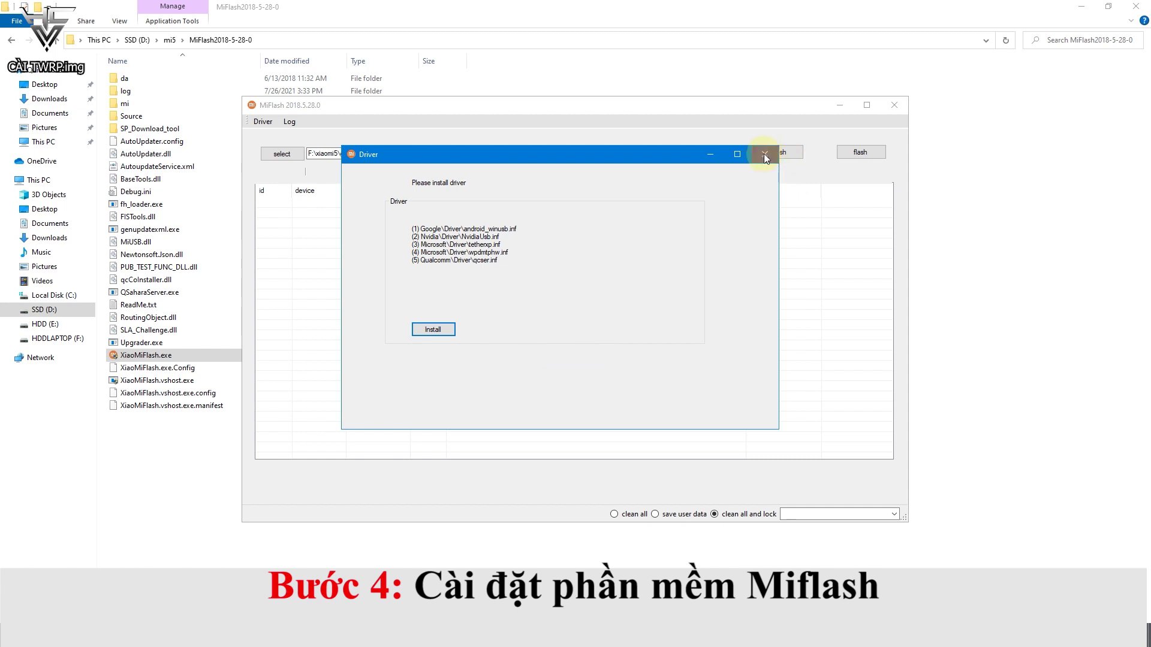
left_click(765, 154)
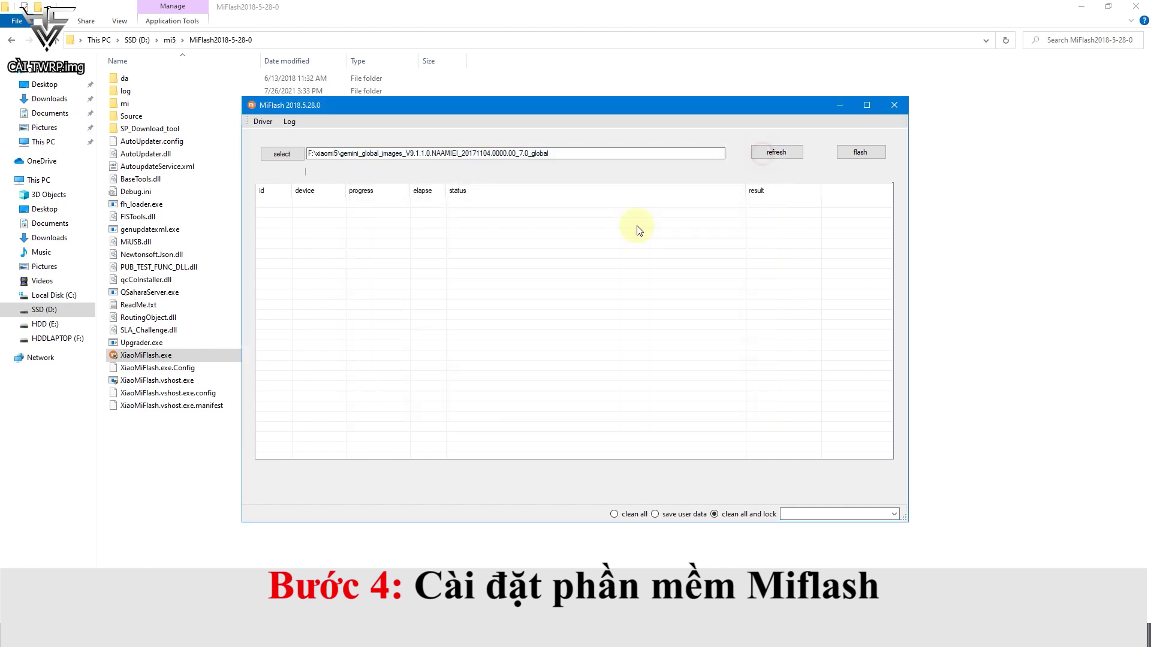
left_click(262, 122)
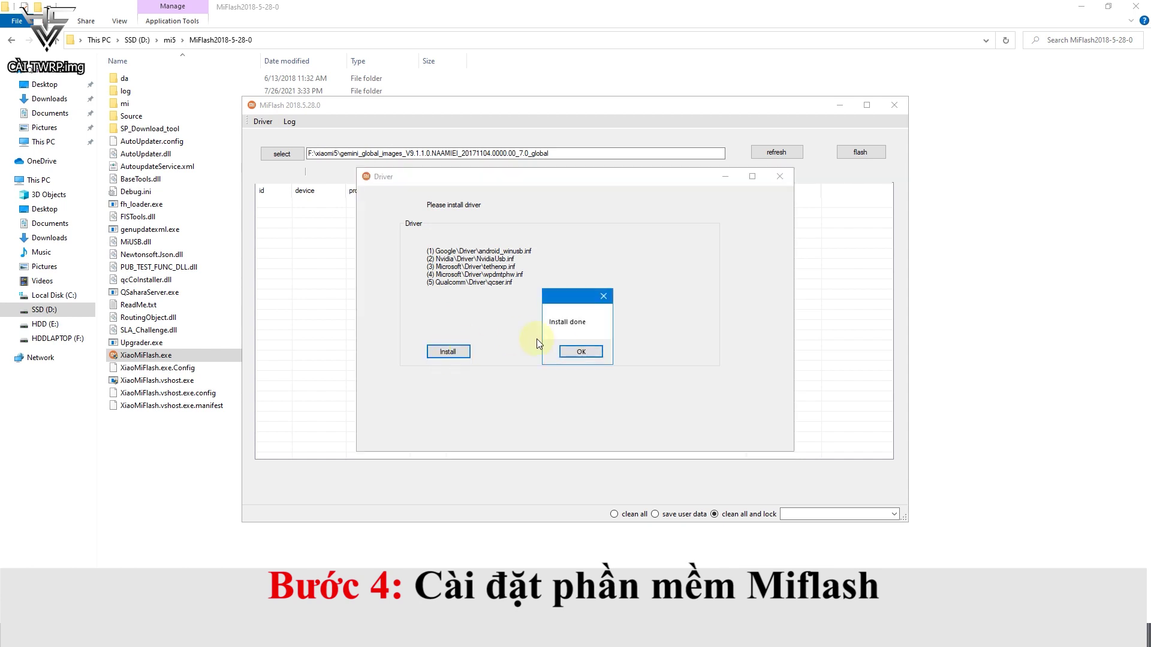
left_click(580, 351)
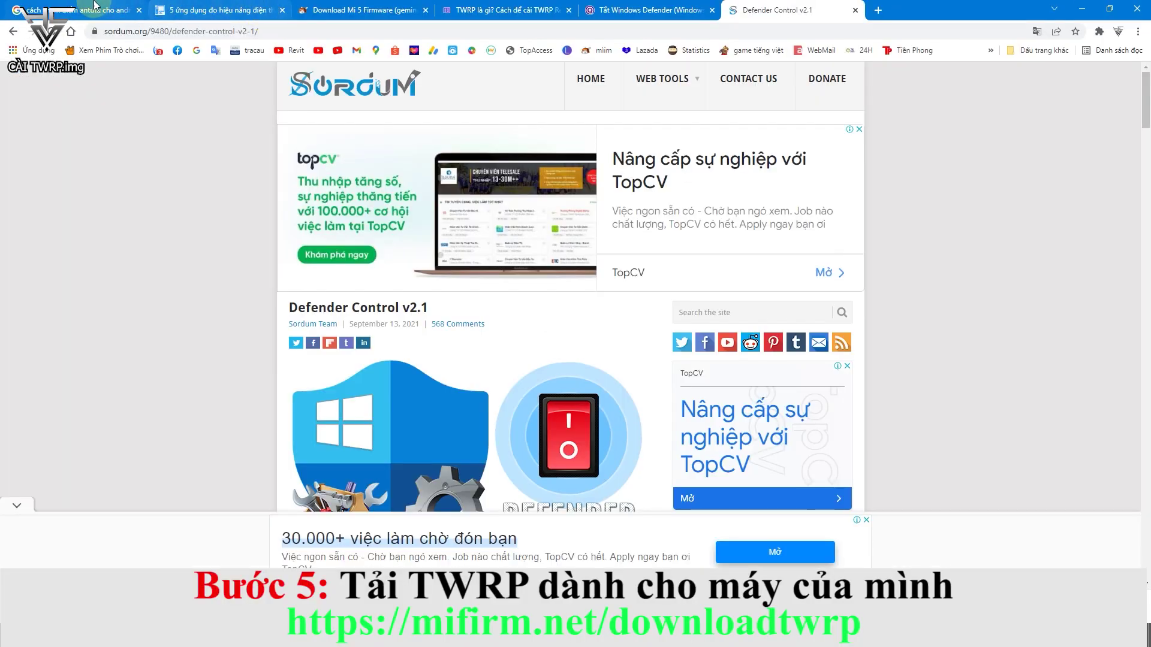
- Switch to Chrome, search Google for mifirm.net and open the MiFirm website
left_click(78, 10)
triple_click(151, 90)
type("mif")
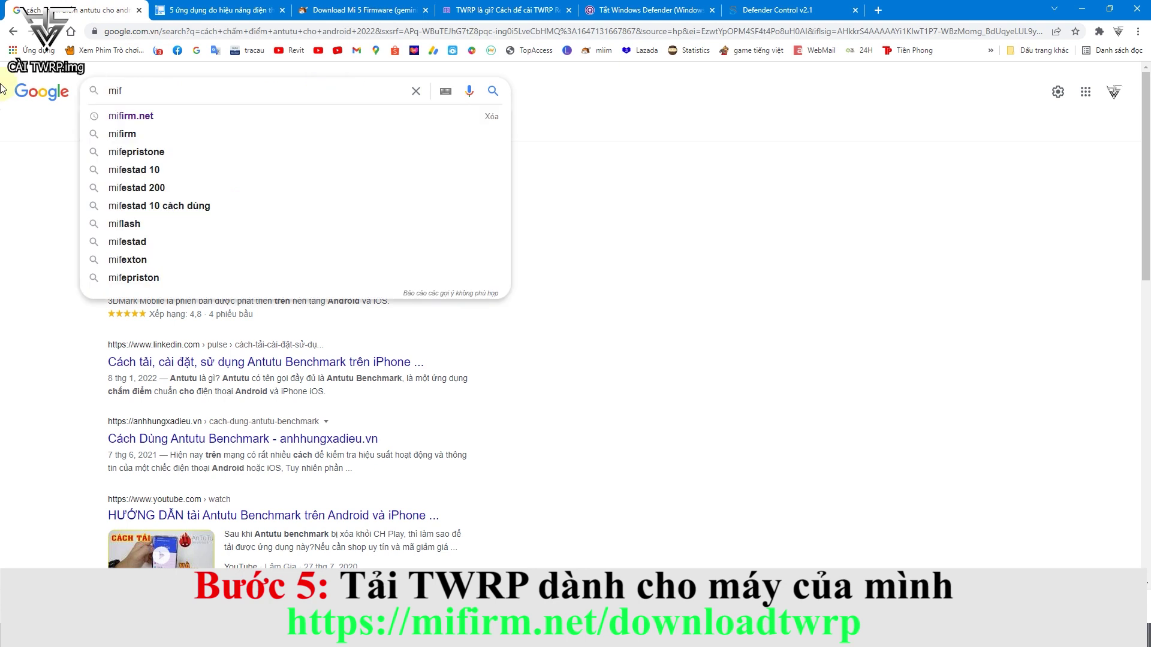
left_click(130, 116)
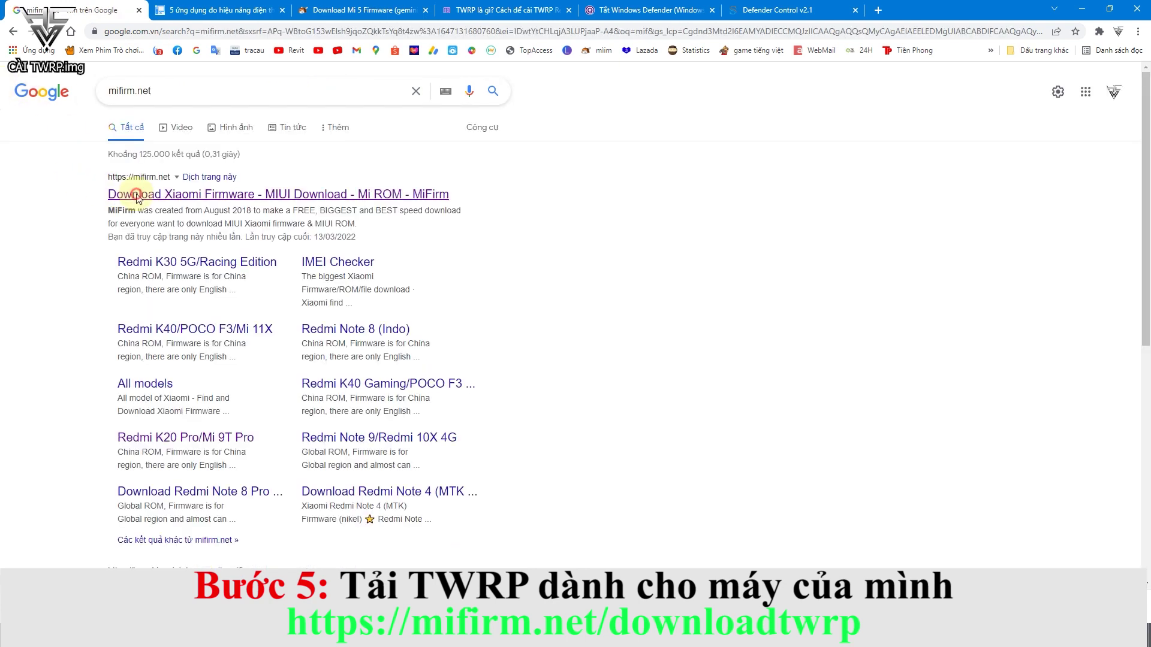
left_click(165, 185)
- Search the MiFirm models for "mi 5" and open the page of the Mi 5 (gemini)
scroll(313, 329, "down", 6)
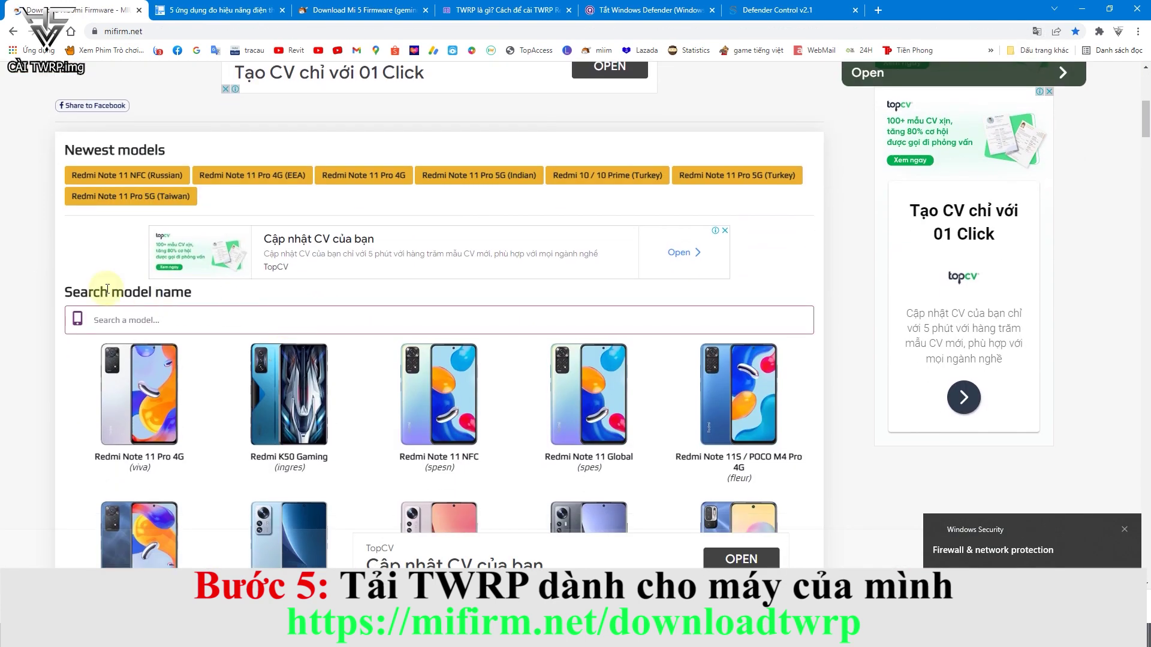
triple_click(82, 291)
left_click(111, 322)
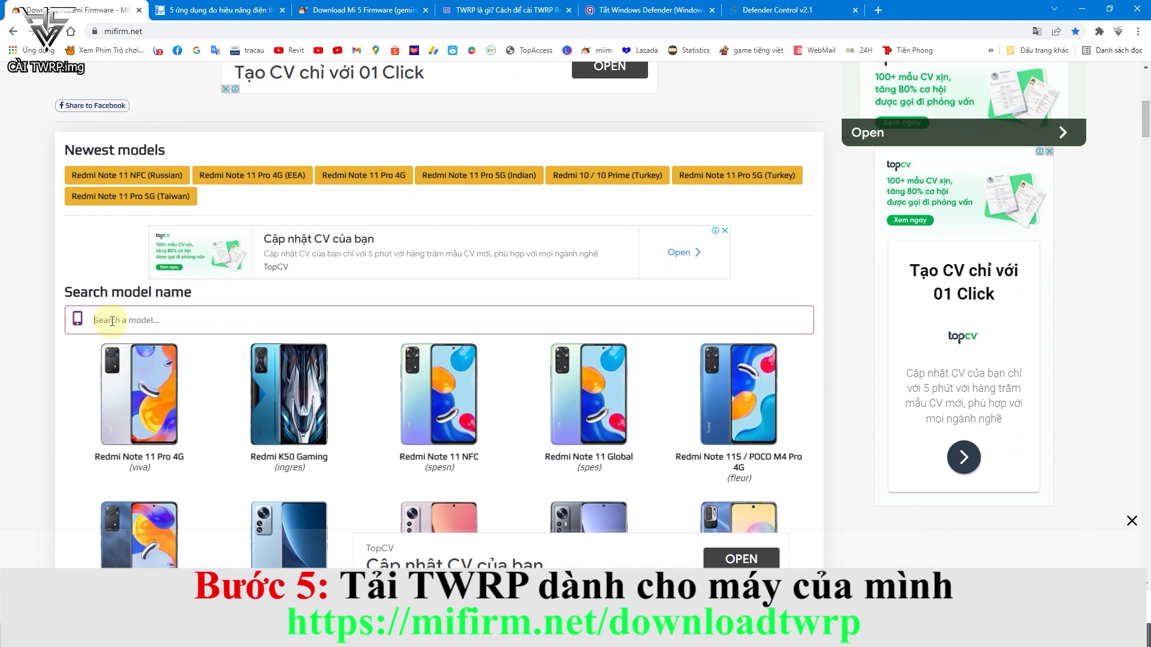
type("mi 5")
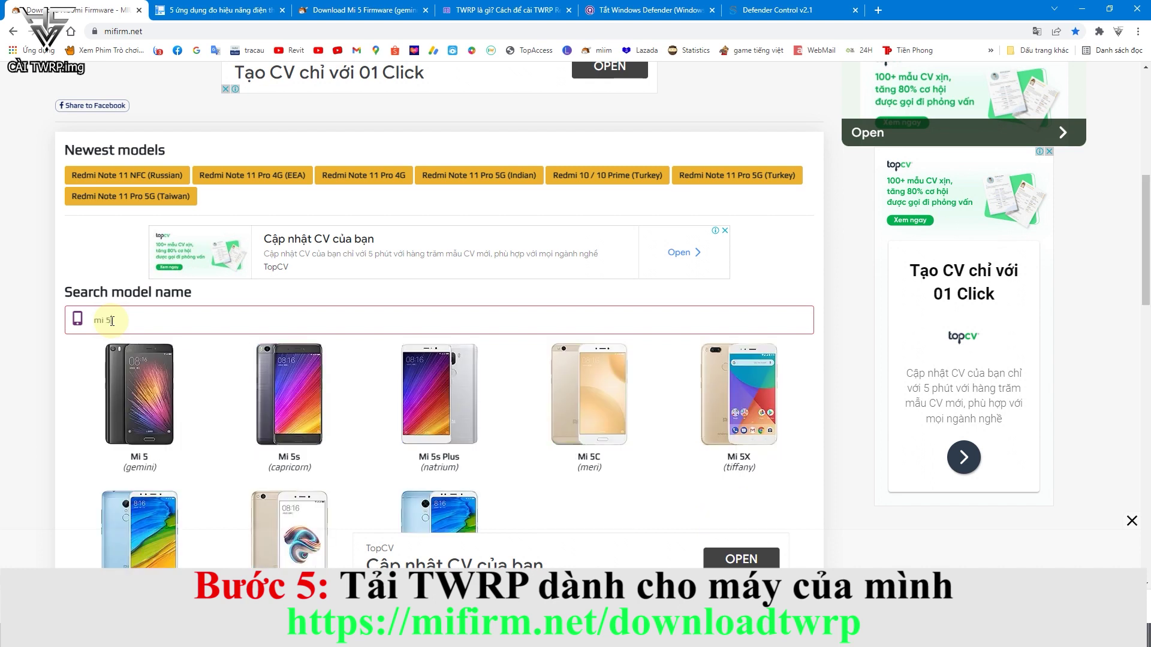
scroll(227, 327, "down", 3)
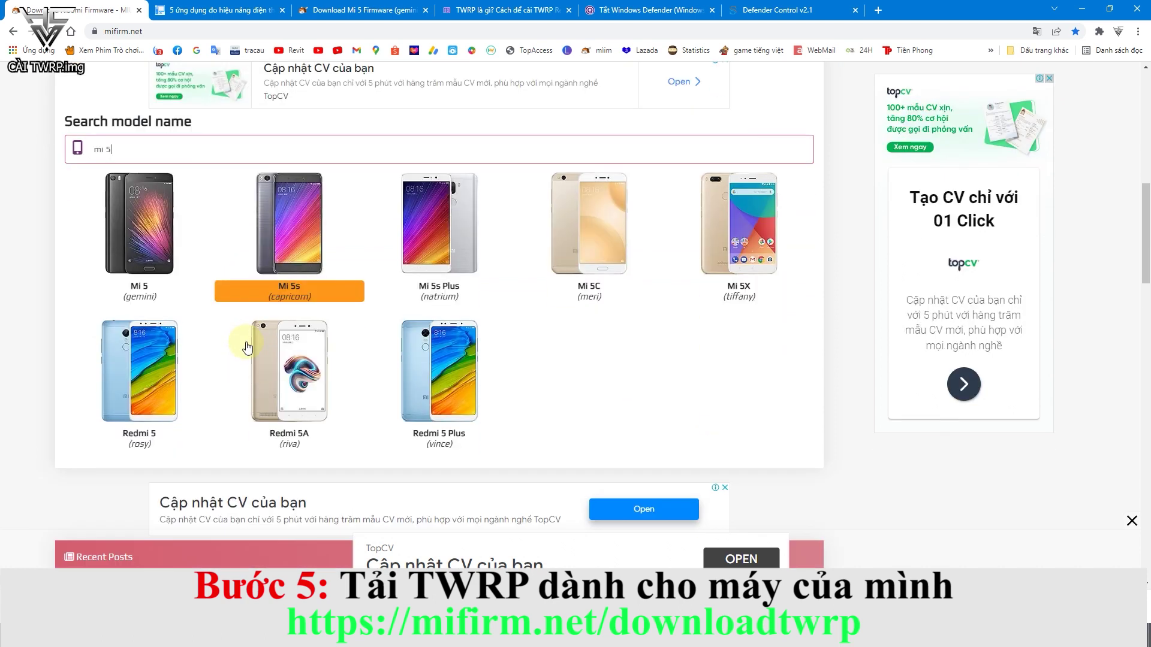
left_click(134, 240)
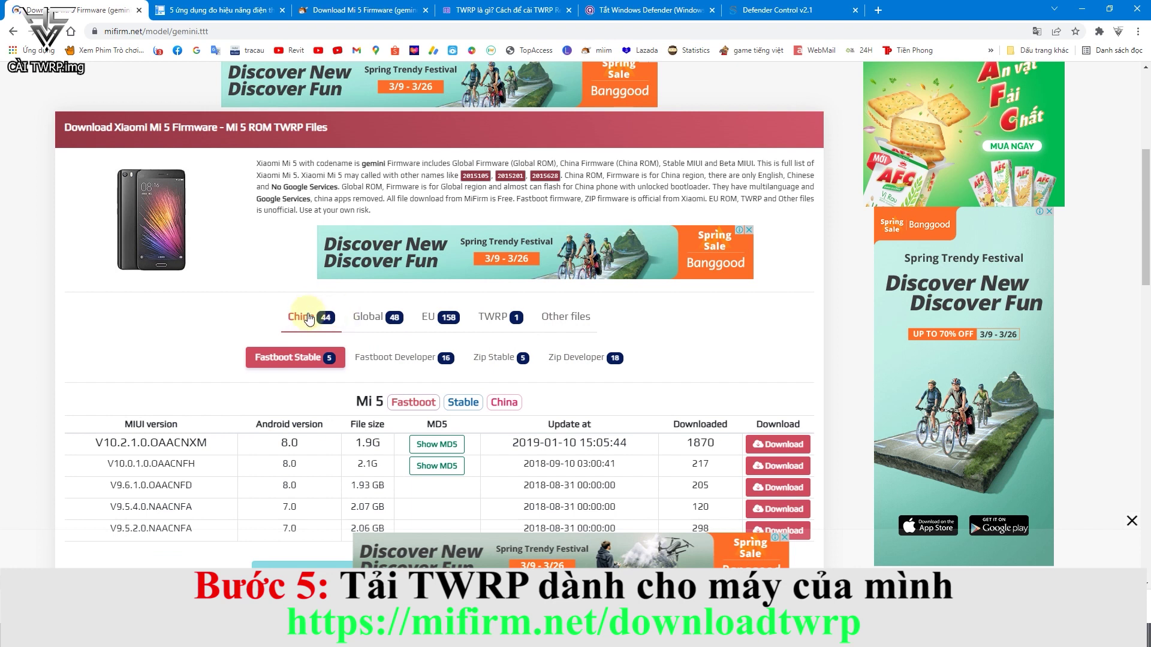
- From the Mi 5's TWRP files, open the download page for recovery-TWRP-3.3.0-0511-XIAOMI5-CN-wzsx150.img
left_click(366, 316)
scroll(418, 252, "up", 3)
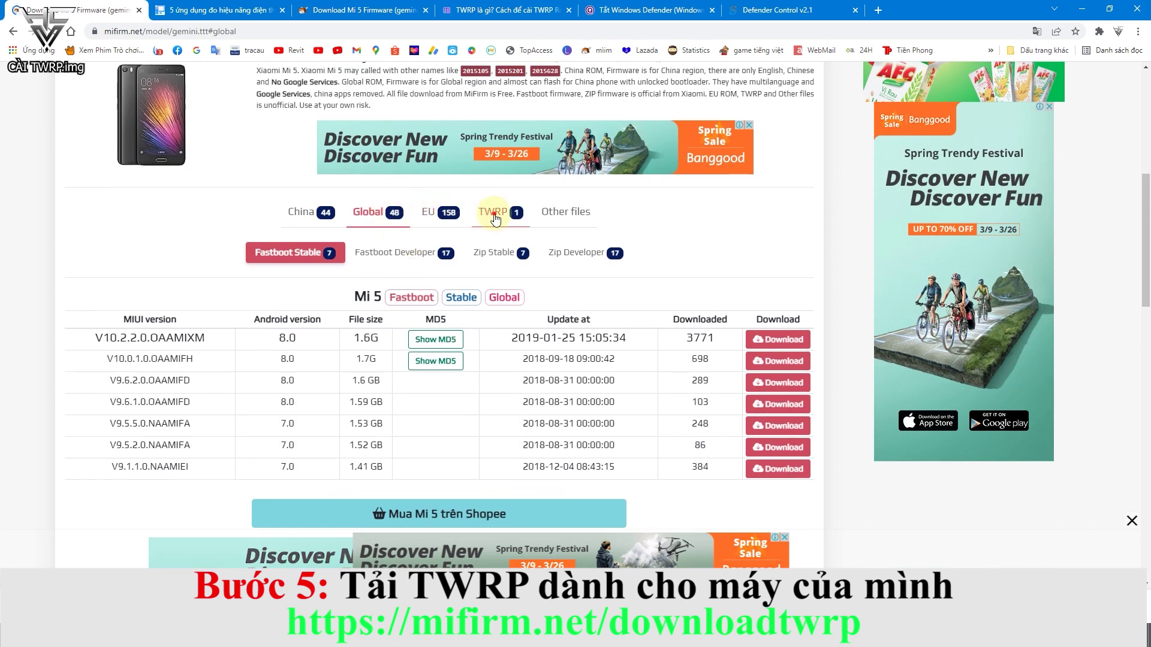
left_click(495, 218)
scroll(575, 263, "up", 5)
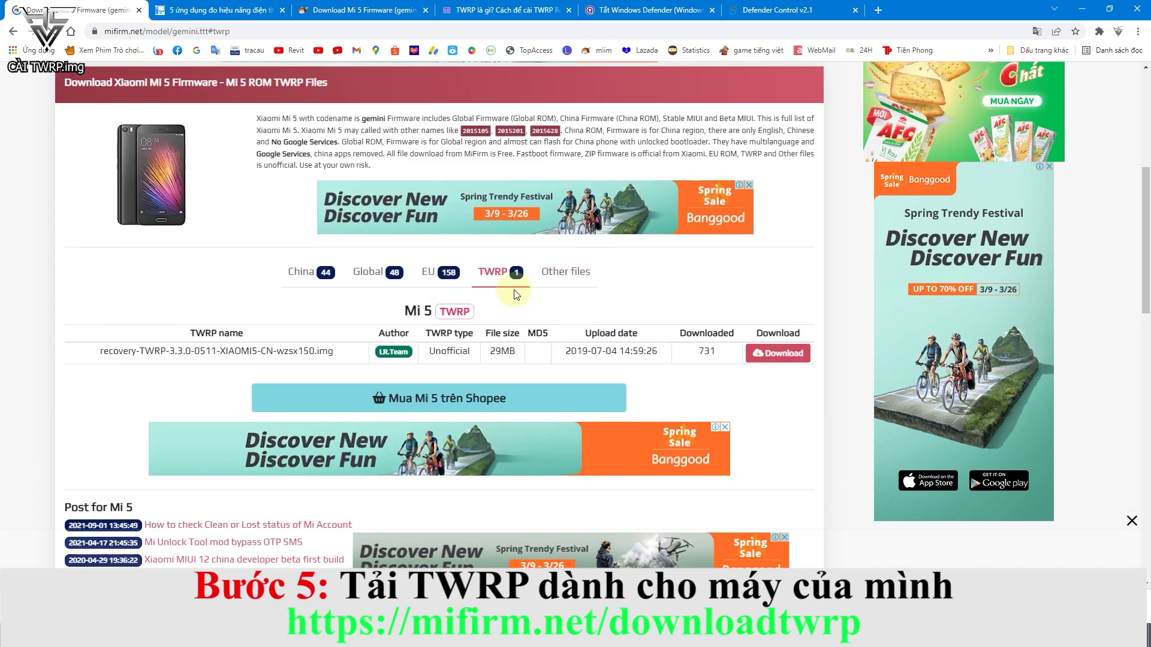
left_click_drag(185, 351, 213, 352)
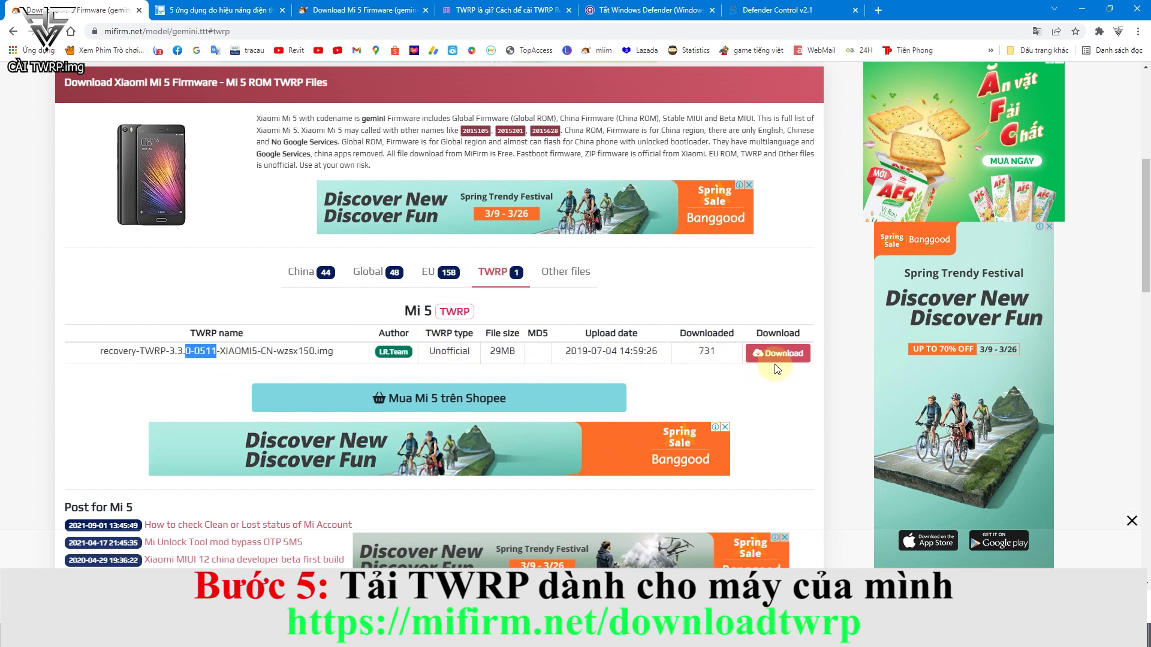
left_click_drag(193, 353, 133, 356)
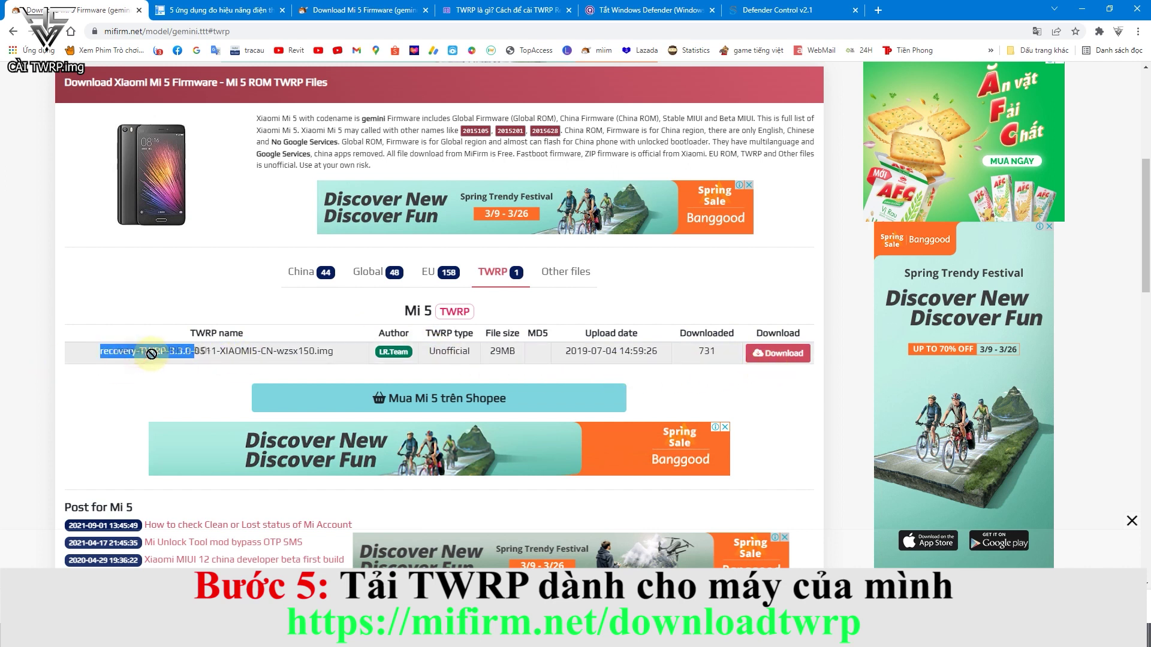
left_click(153, 354)
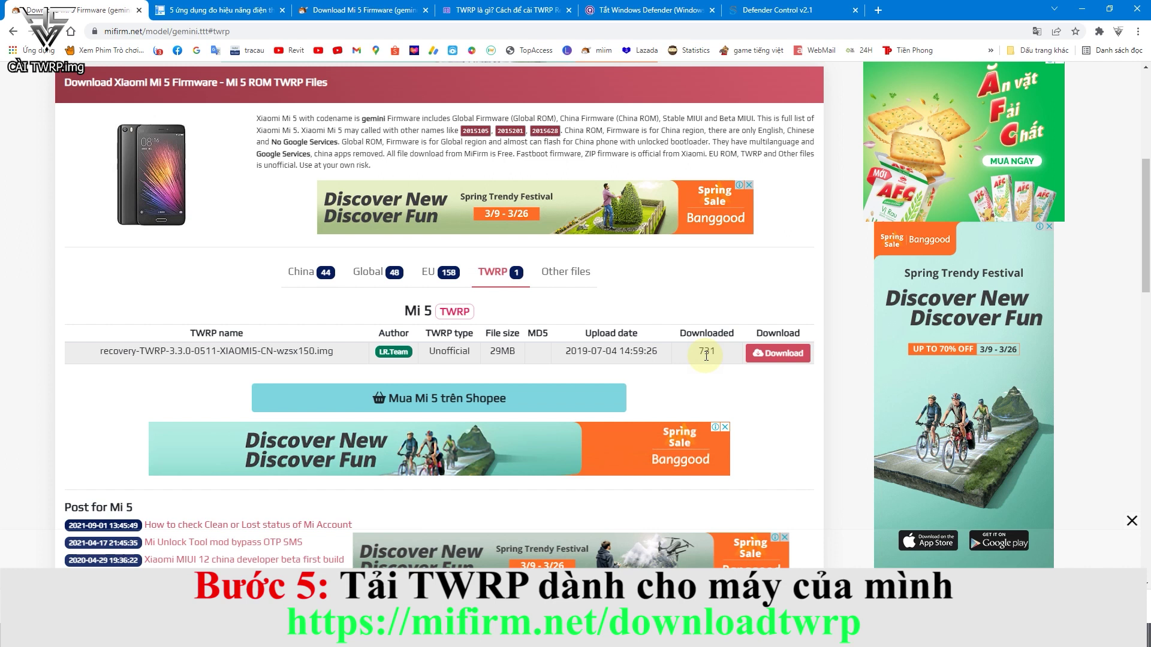
left_click(777, 353)
scroll(599, 354, "down", 5)
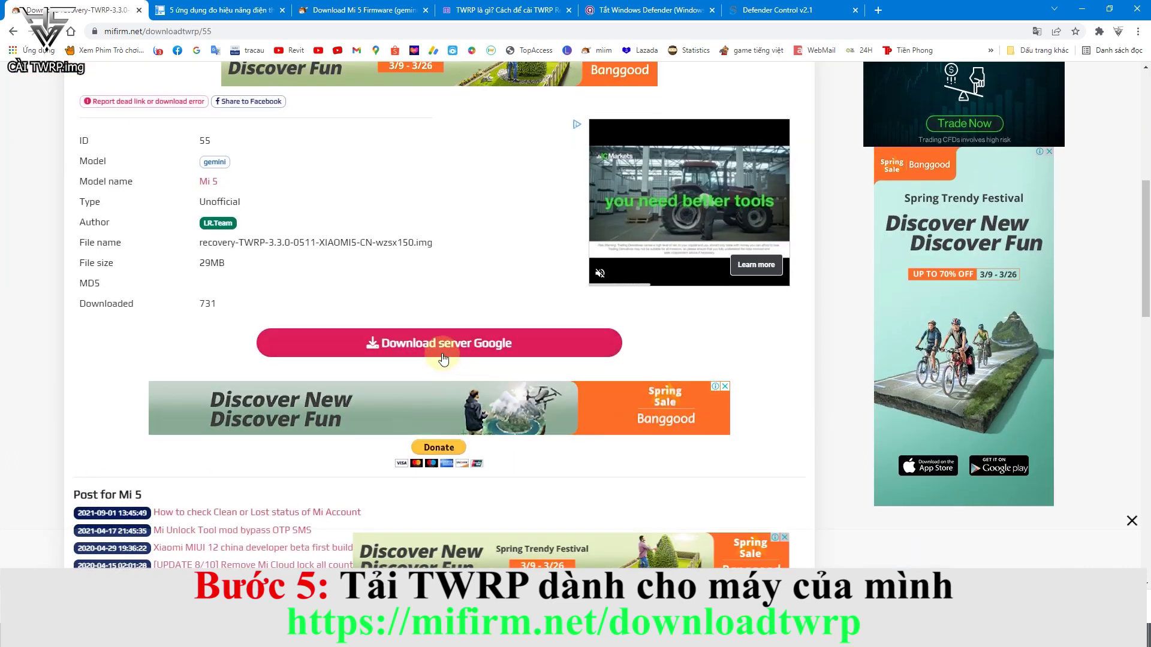
- Download the TWRP image from the Google server and save it under its default name in D:\mi5
left_click(435, 347)
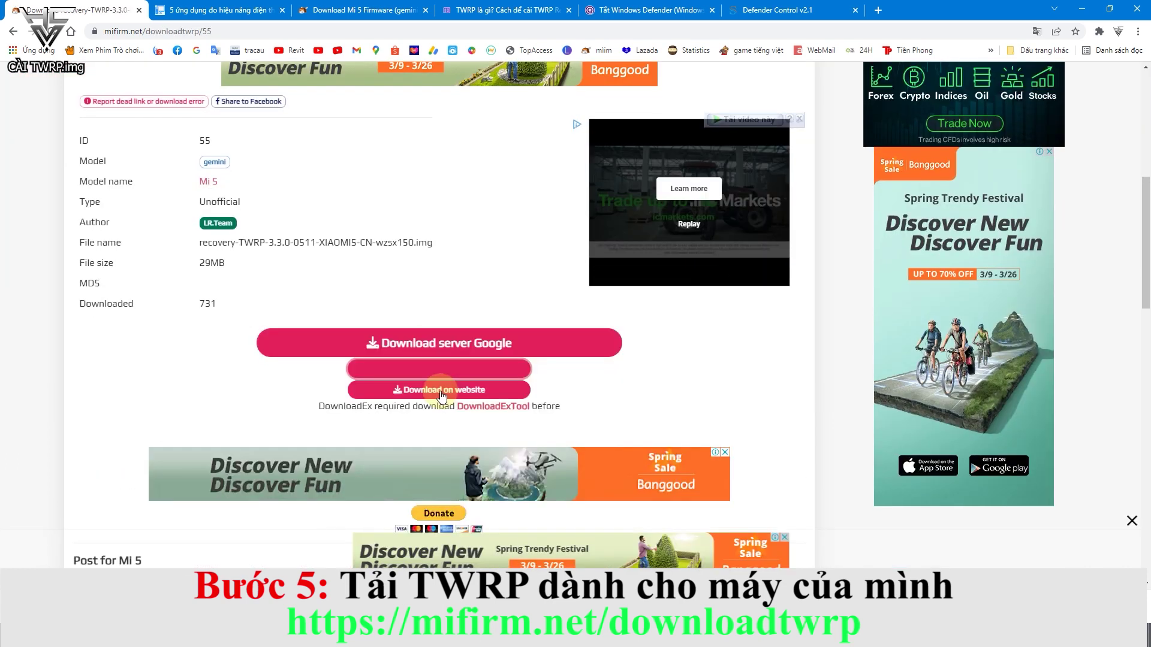
left_click(442, 393)
left_click(414, 369)
scroll(429, 398, "down", 1)
scroll(429, 399, "down", 1)
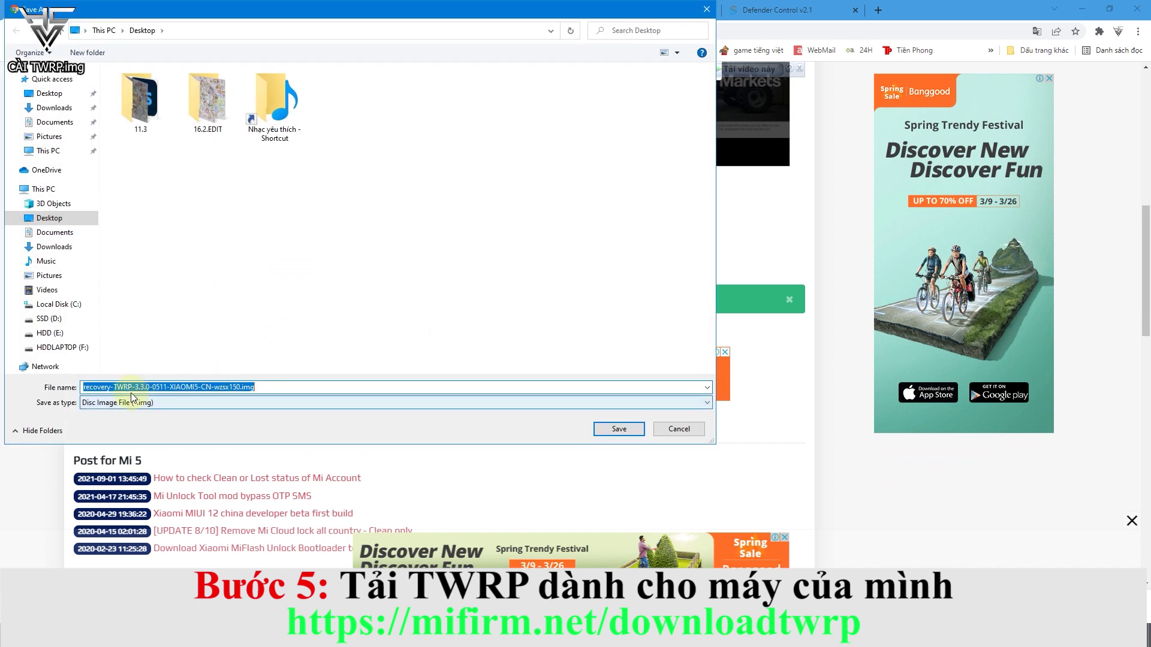
left_click(50, 324)
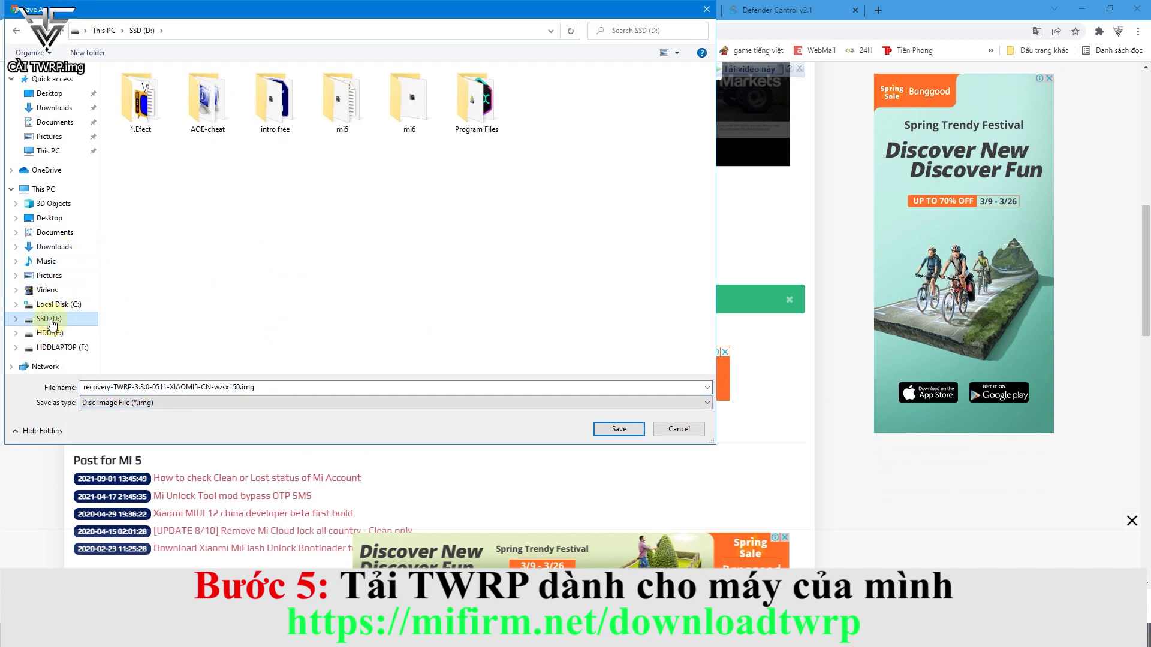
double_click(329, 106)
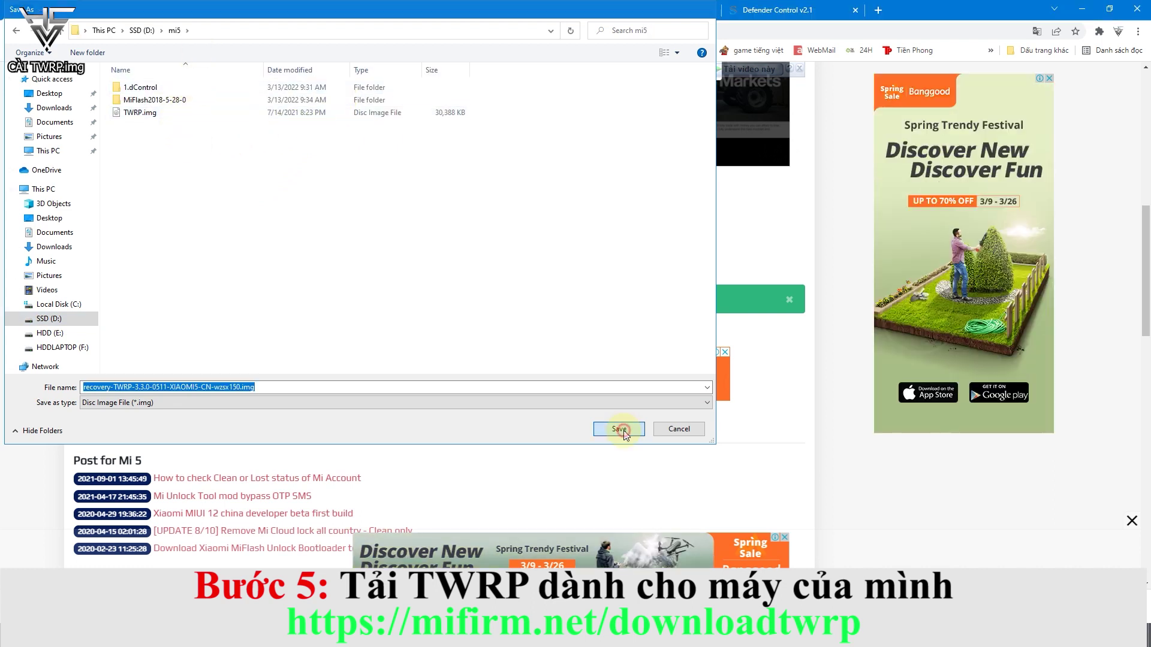
left_click(619, 429)
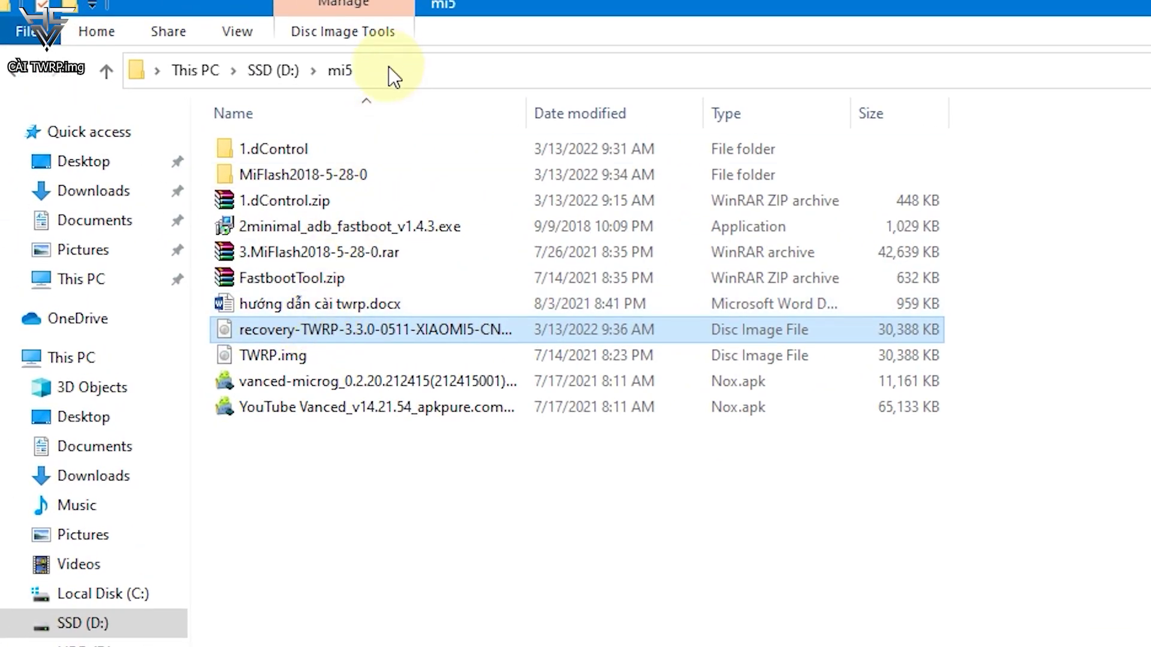
- Delete the old TWRP.img from D:\mi5, select the downloaded recovery image and widen the Name column to show full file names
left_click(388, 67)
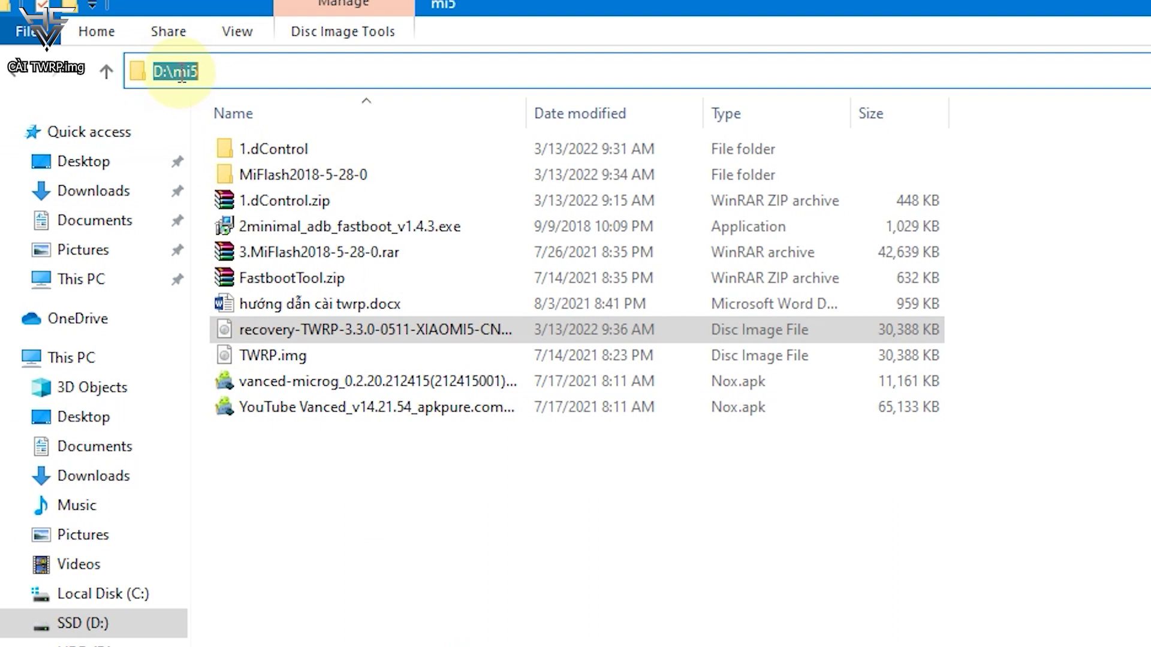
left_click(422, 533)
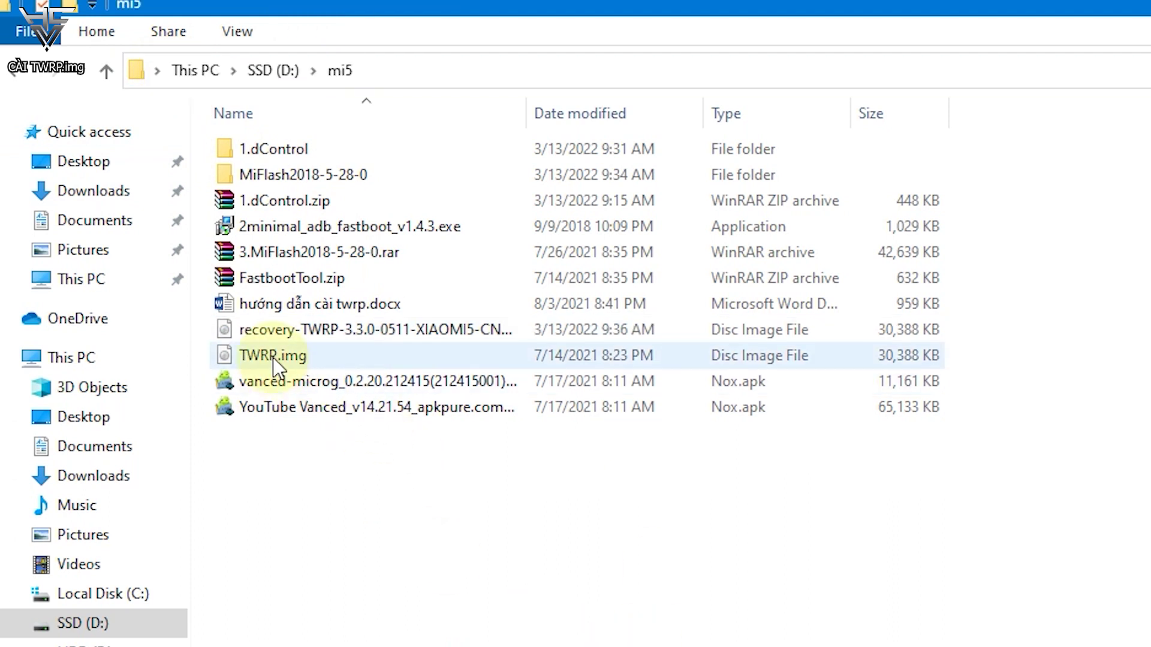
left_click(294, 355)
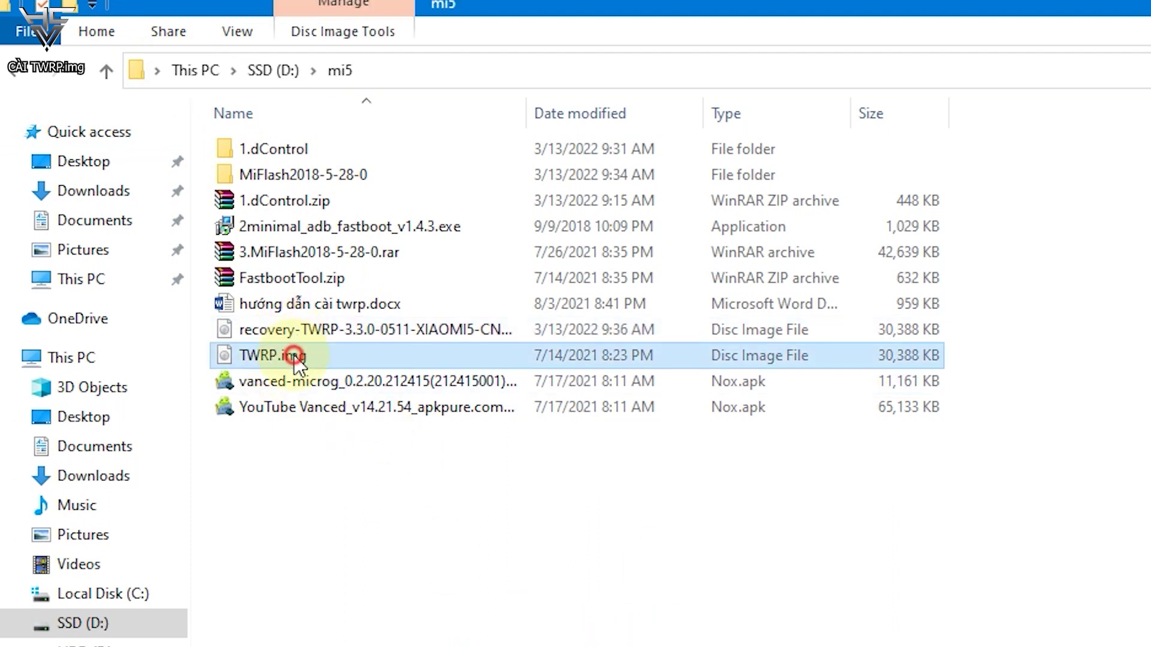
key("Delete")
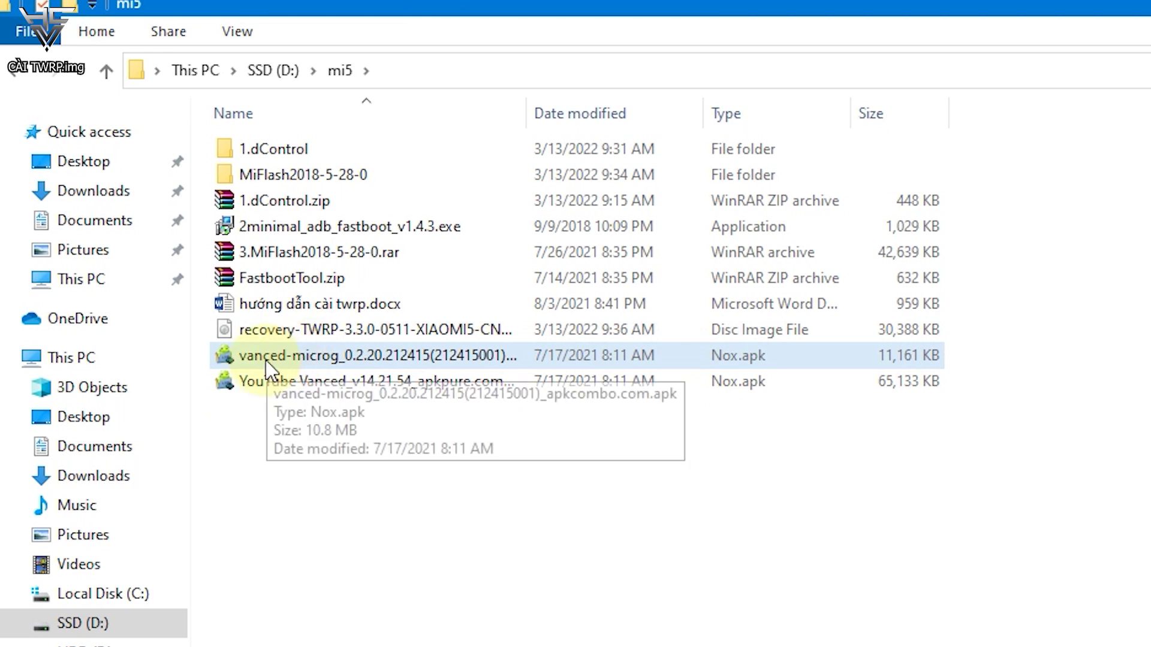
left_click(298, 328)
left_click_drag(520, 114, 753, 114)
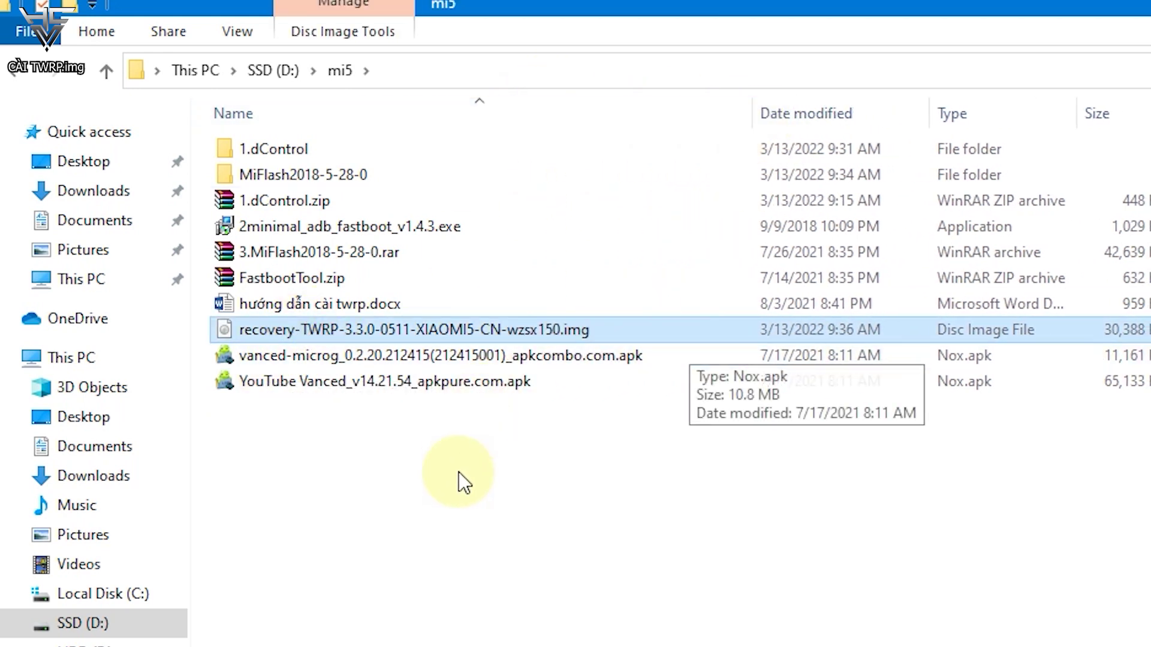
- Deselect the recovery image and turn off the display of file name extensions for the mi5 folder
left_click(473, 536)
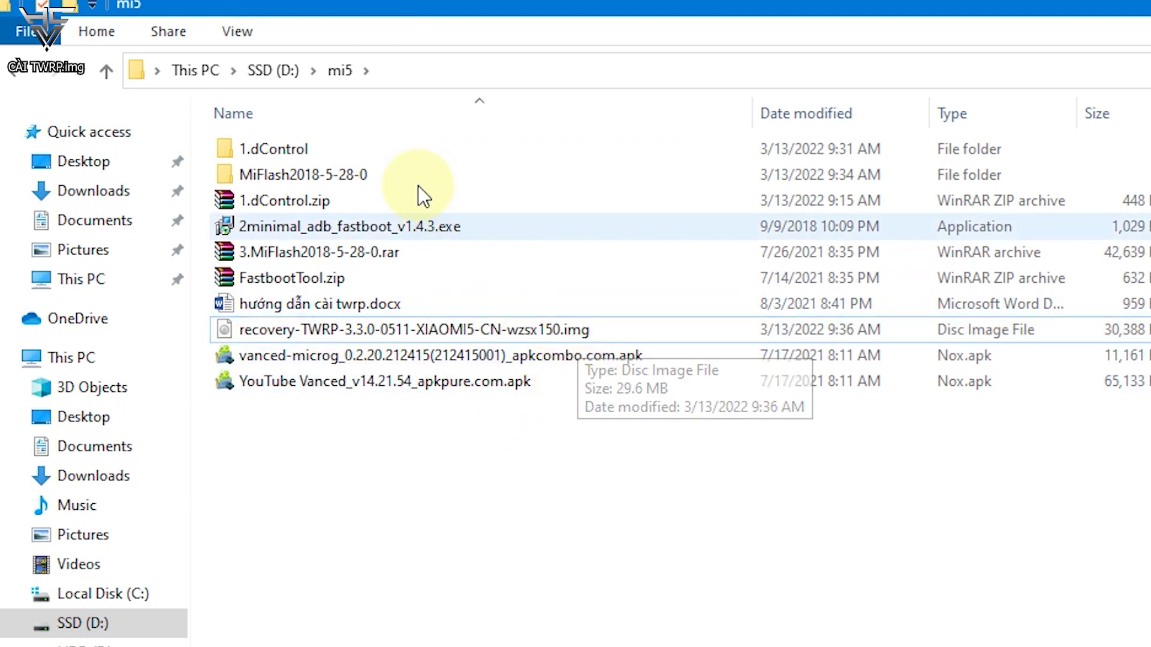
left_click(237, 31)
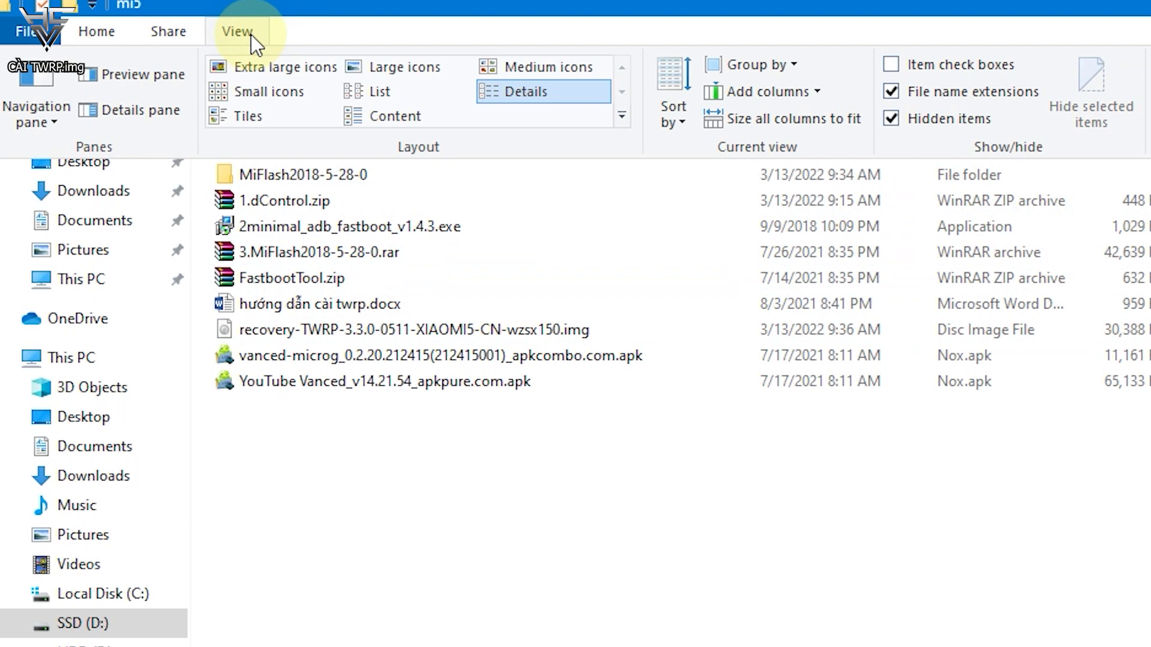
left_click(894, 91)
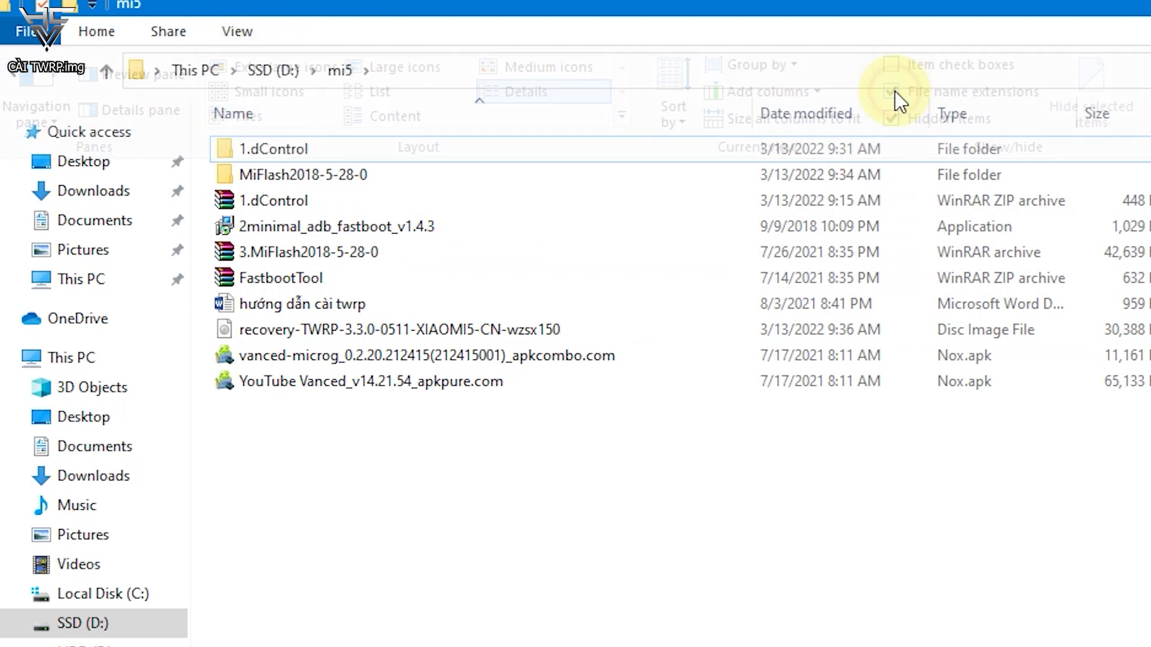
- Rename the downloaded recovery-TWRP-3.3.0-0511-XIAOMI5-CN-wzsx150 disc image file as twrp
left_click(368, 329)
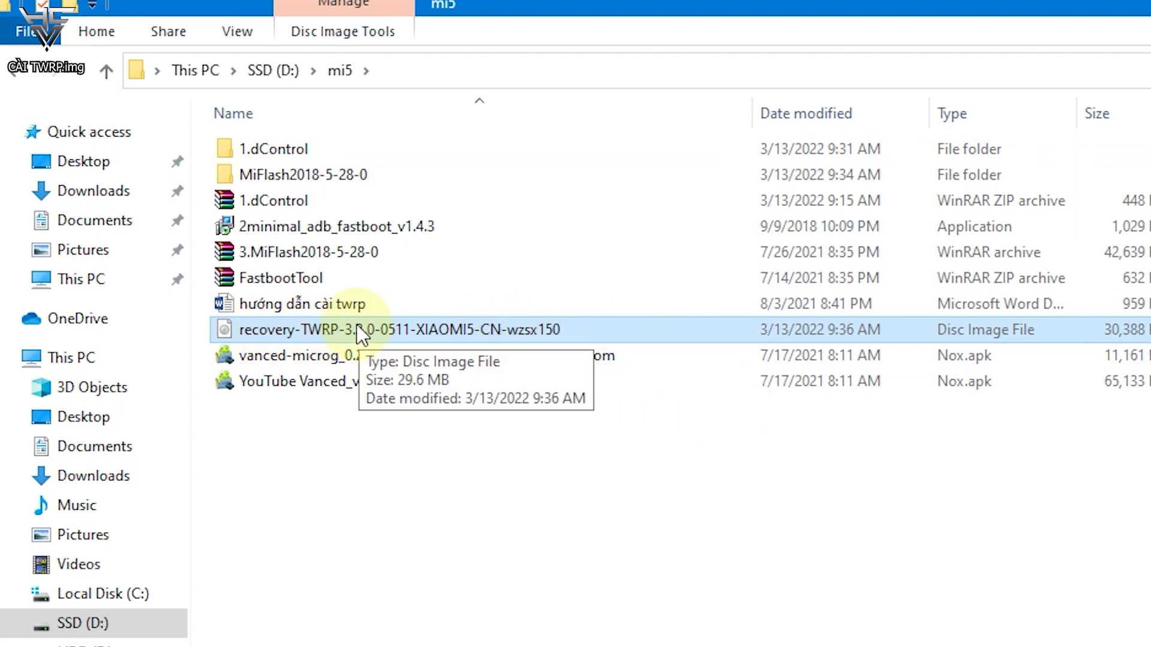
key("F2")
type("t")
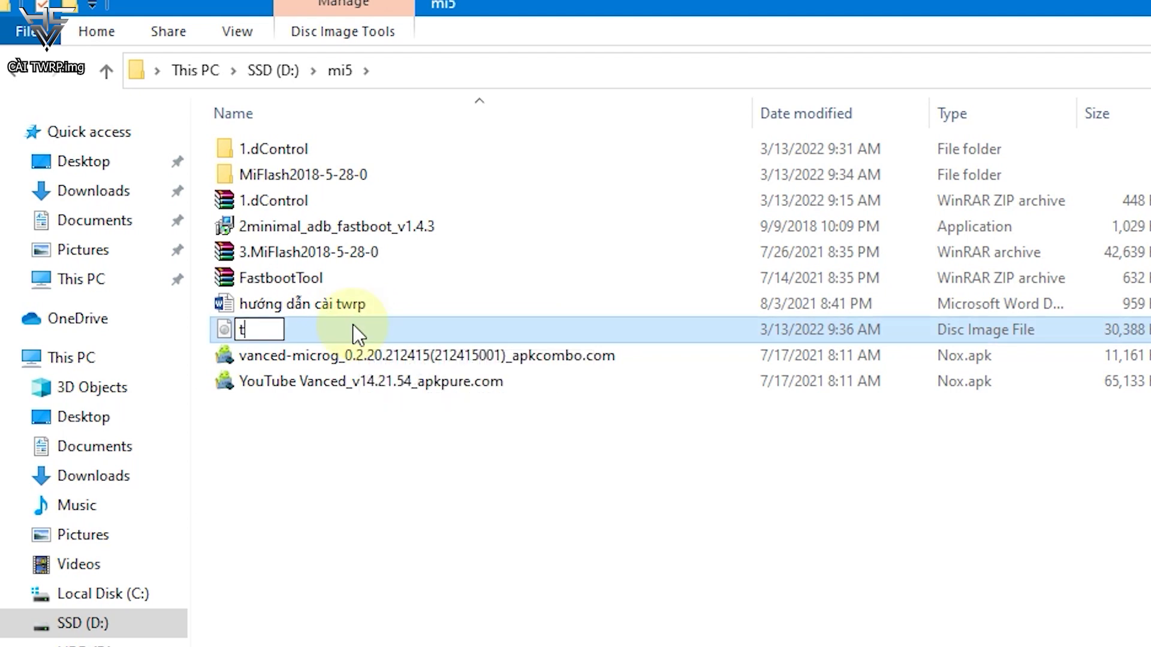
type("wrp")
key("Return")
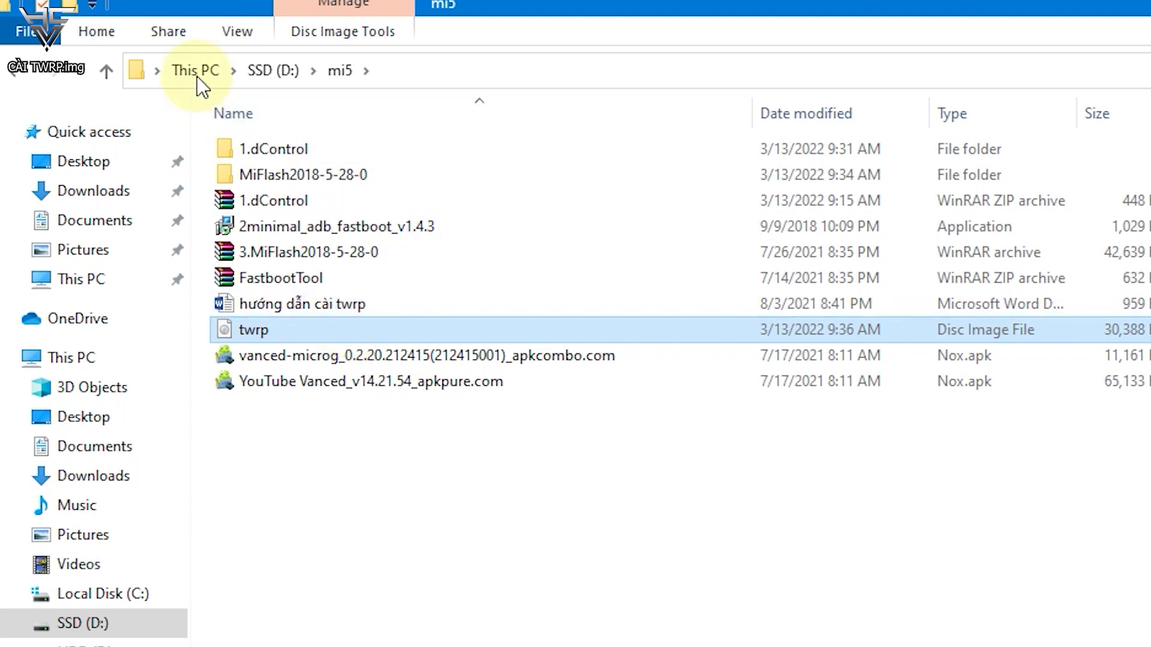
- Show file name extensions to check the full name of the renamed disc image, and clear the selection
left_click(237, 31)
left_click(908, 90)
left_click(388, 486)
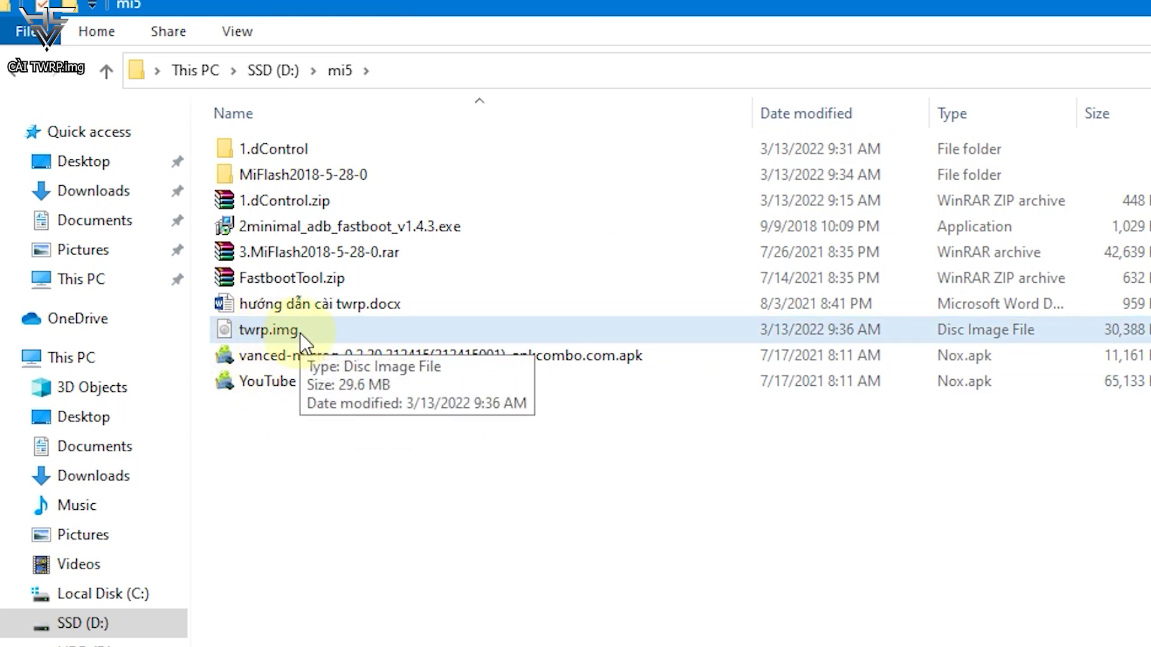
- Hide the file name extensions again and select the twrp disc image
left_click(241, 32)
left_click(892, 93)
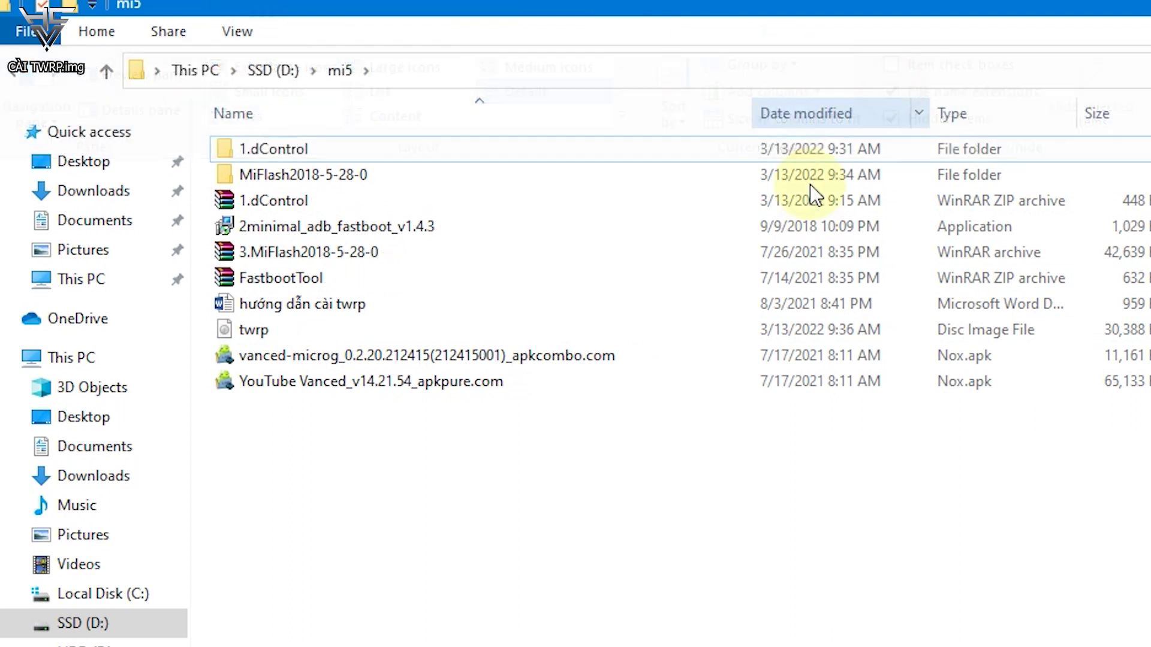
left_click(268, 330)
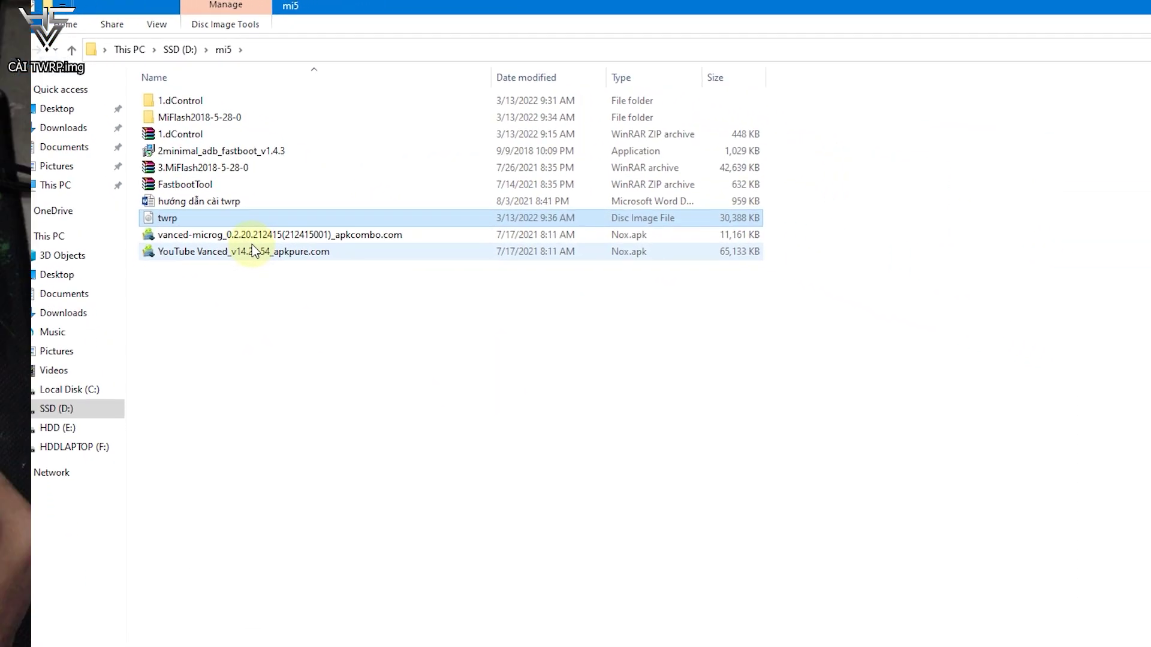